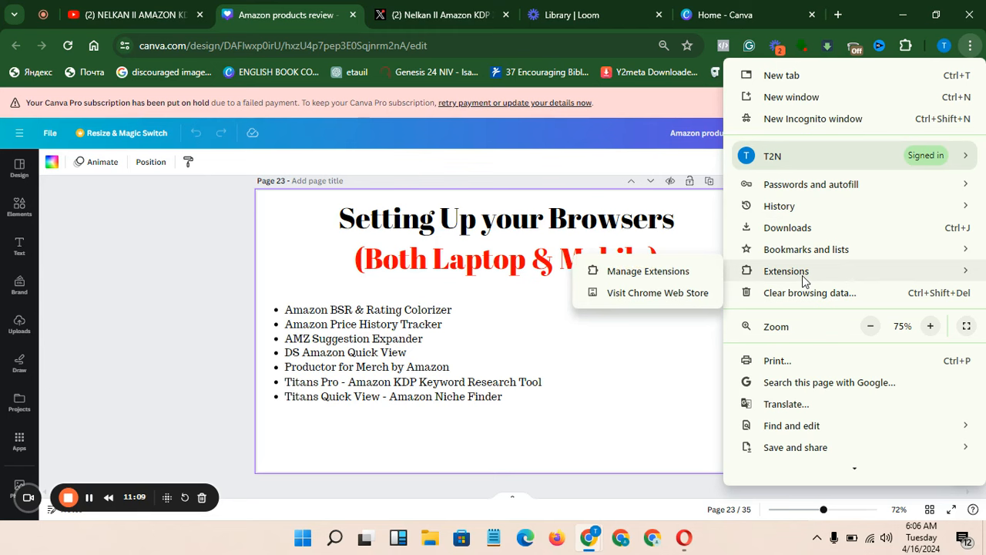
Step: Open the Chrome Web Store, place its tab directly after the Amazon products review presentation, and return to the presentation
click(667, 304)
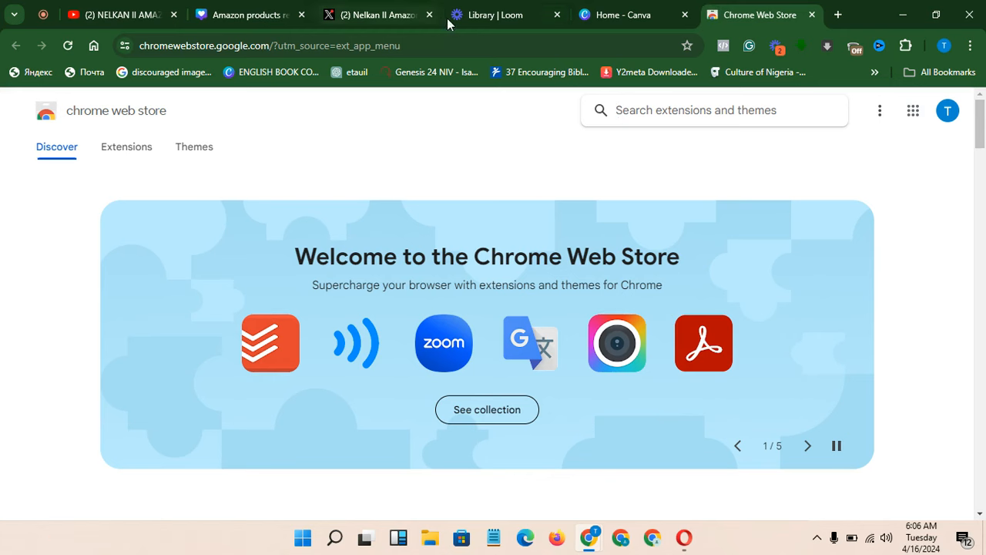
drag(712, 14, 375, 7)
click(245, 8)
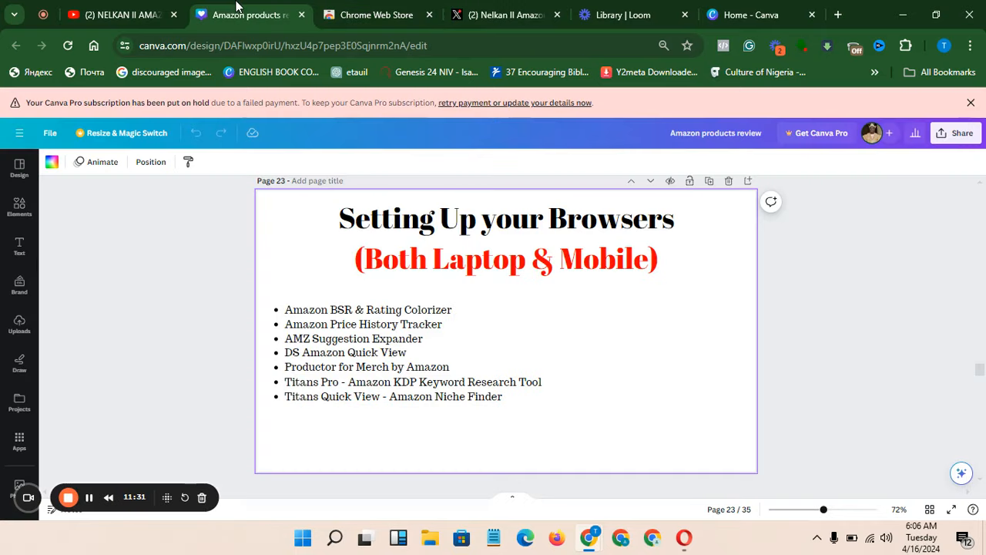
Step: Copy "Amazon BSR & Rating Colorizer" from the slide's bullet list and search the Chrome Web Store for it
click(467, 316)
click(466, 313)
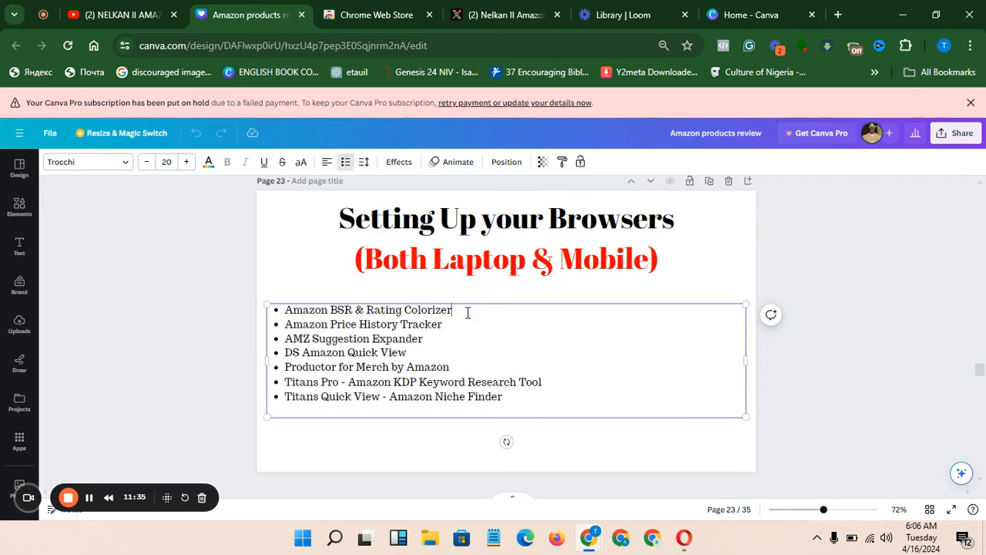
triple_click(467, 313)
key(ctrl+c)
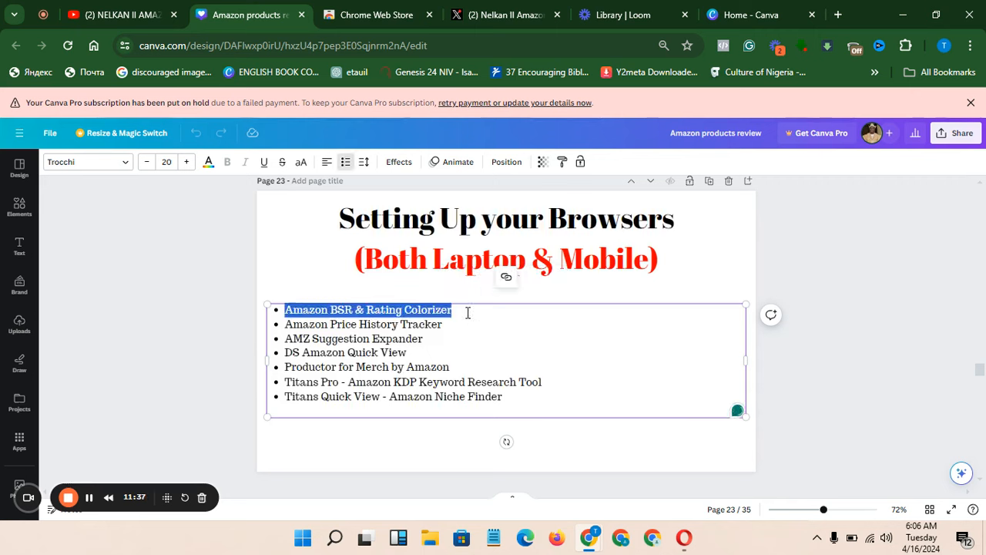
click(359, 8)
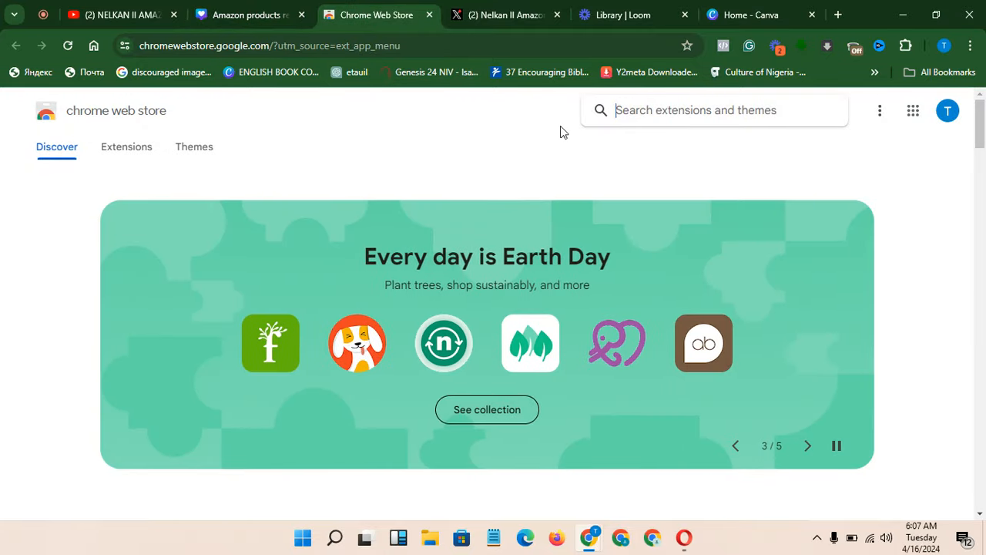
click(681, 114)
key(ctrl+v)
key(Return)
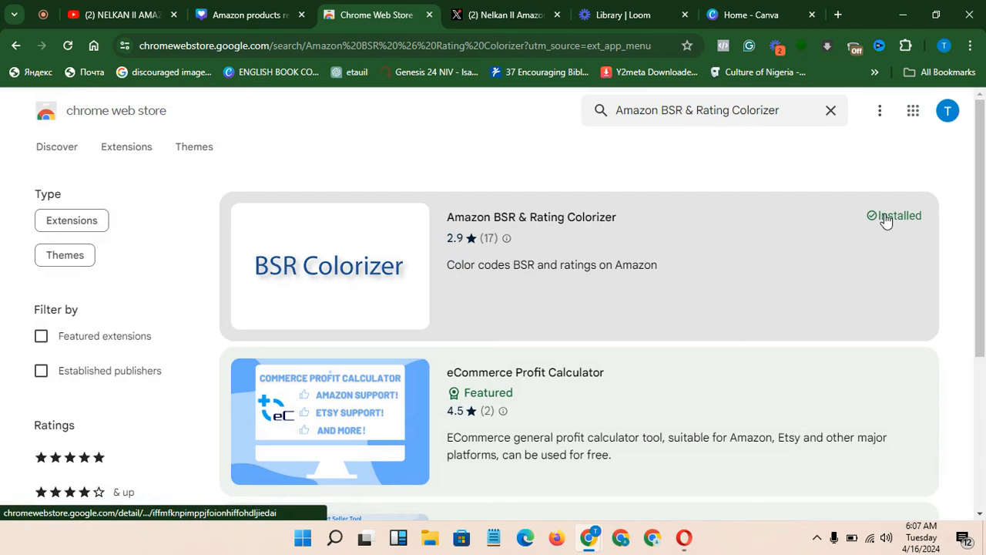
Step: Open the Amazon BSR & Rating Colorizer store page and remove the extension from Chrome
click(886, 218)
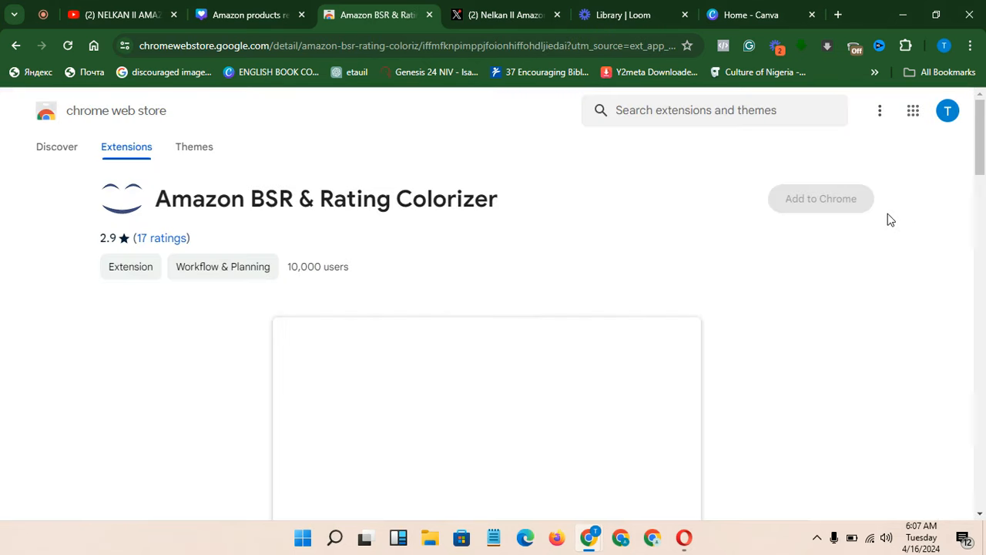
click(823, 211)
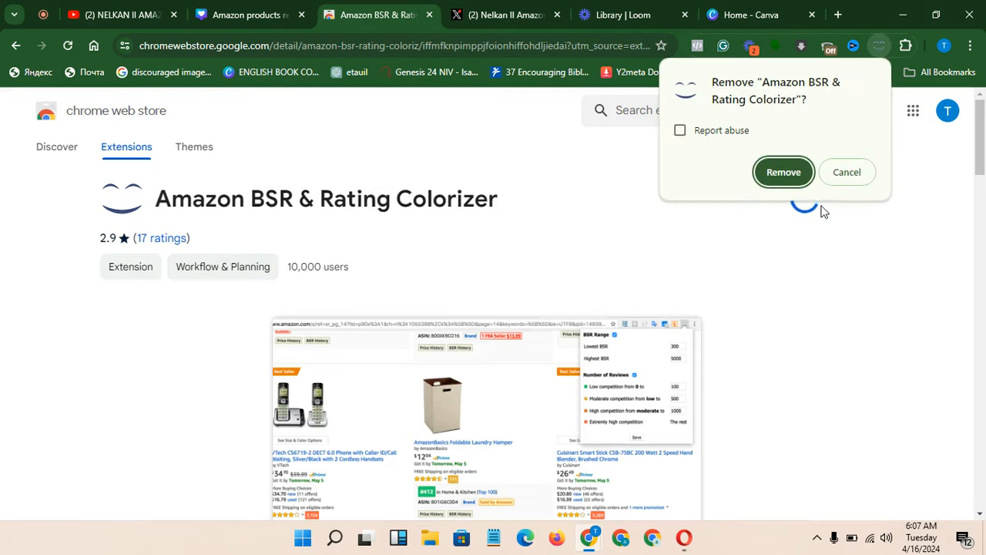
click(786, 175)
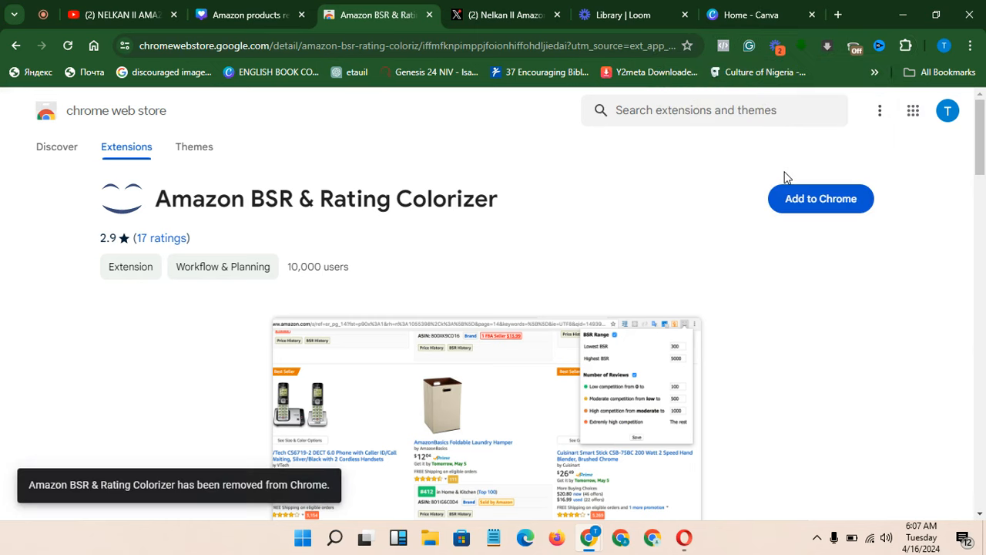
Step: Search the store again for Amazon BSR & Rating Colorizer and add the extension to Chrome
click(648, 110)
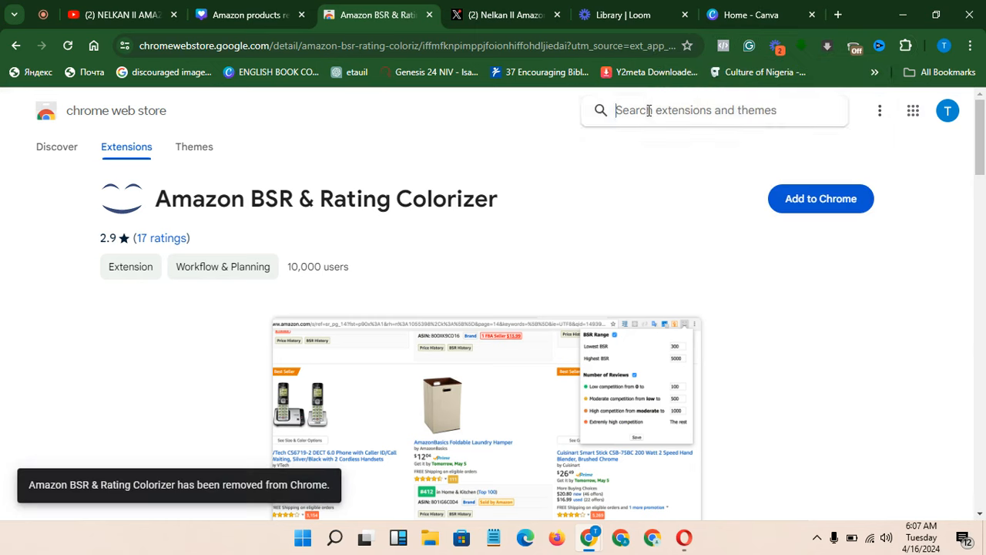
key(ctrl+v)
key(Return)
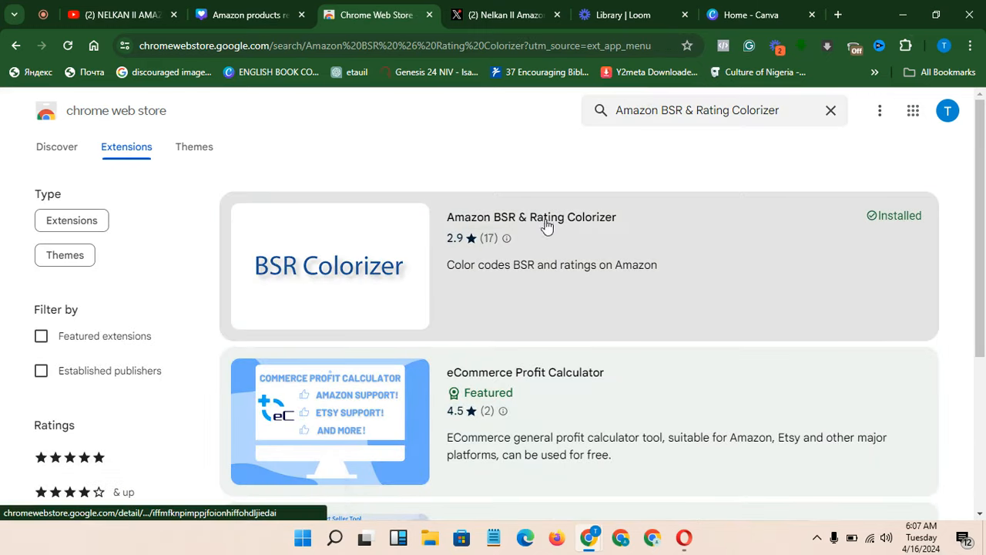
click(581, 230)
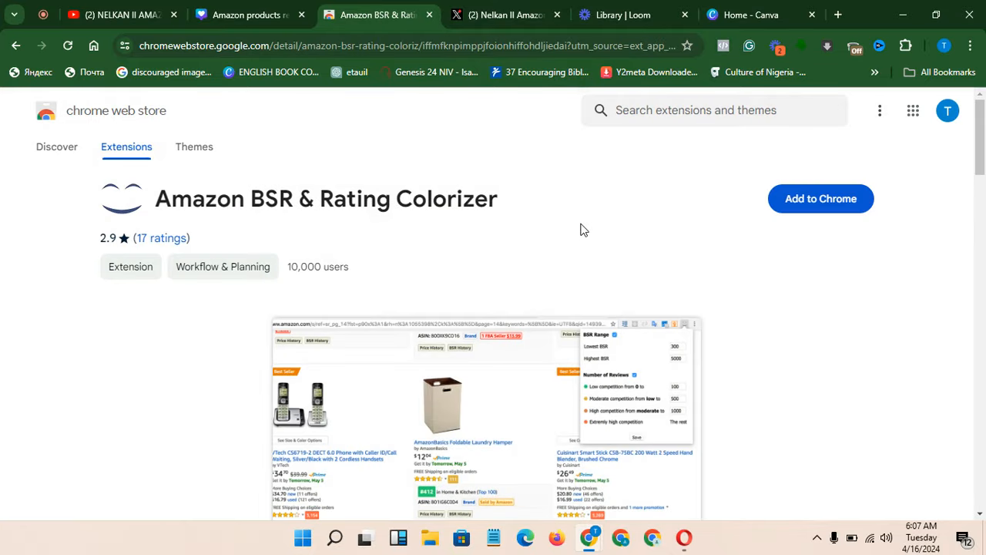
click(809, 199)
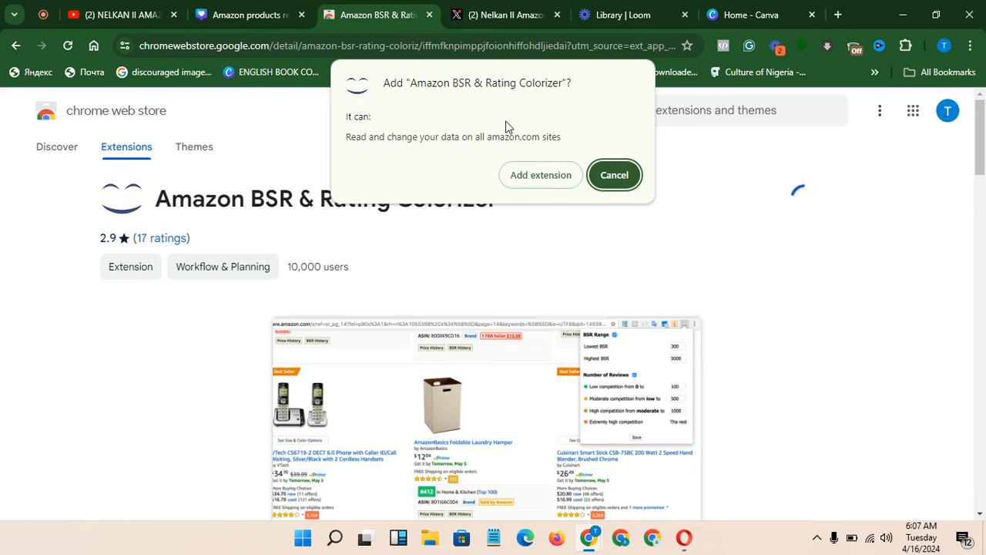
click(538, 176)
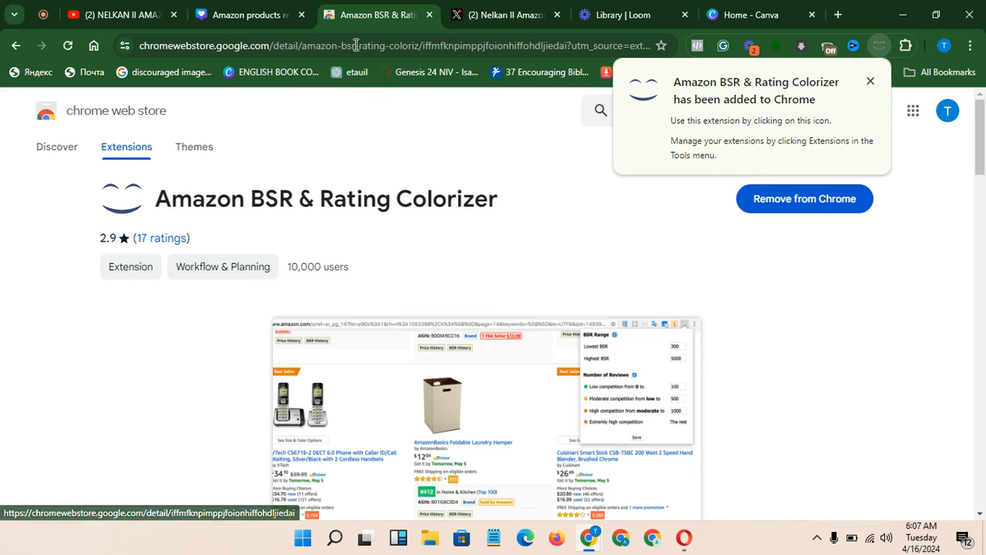
Step: Open the details of Amazon BSR & Rating Colorizer in Chrome's extension management and allow it in Incognito
click(248, 15)
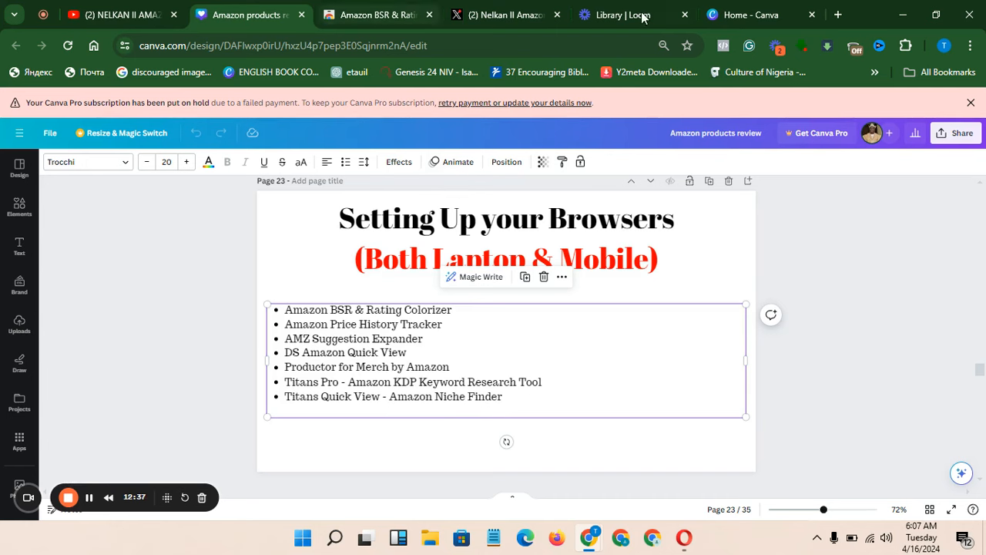
click(969, 46)
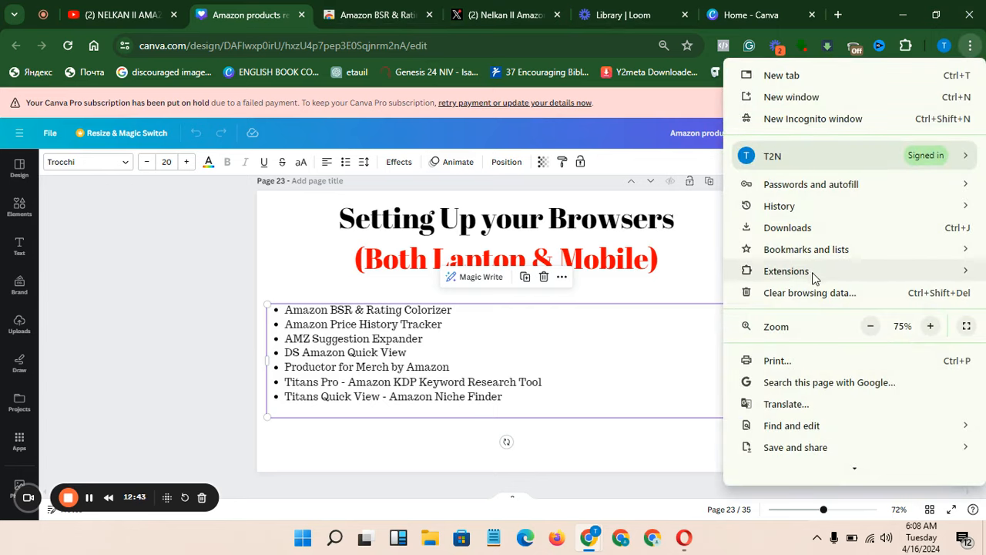
mouse_move(816, 277)
click(642, 281)
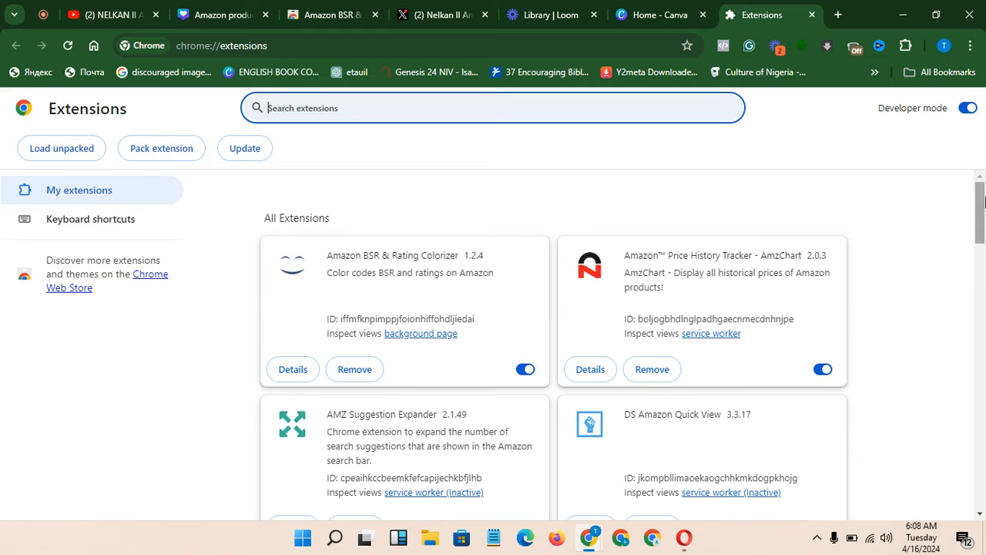
drag(983, 202, 973, 157)
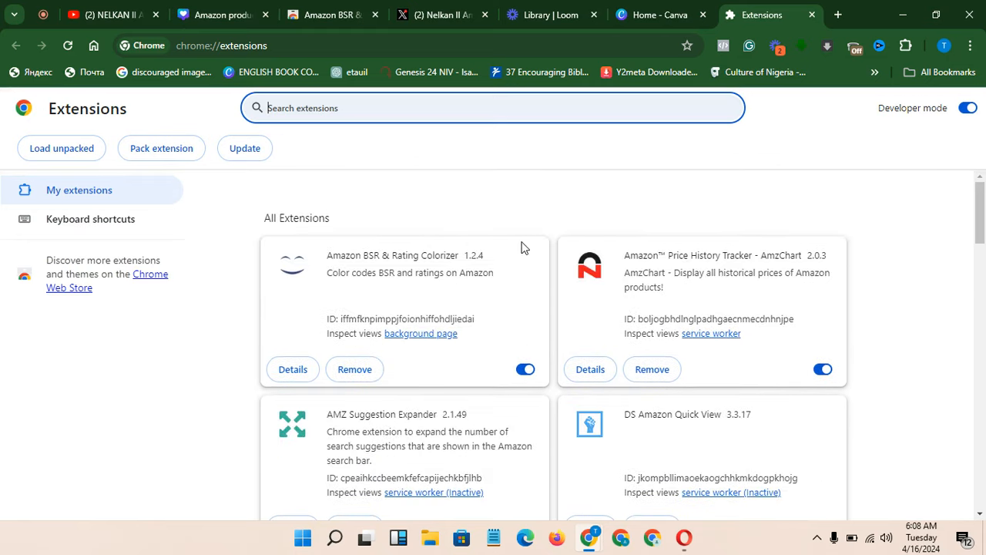
click(279, 373)
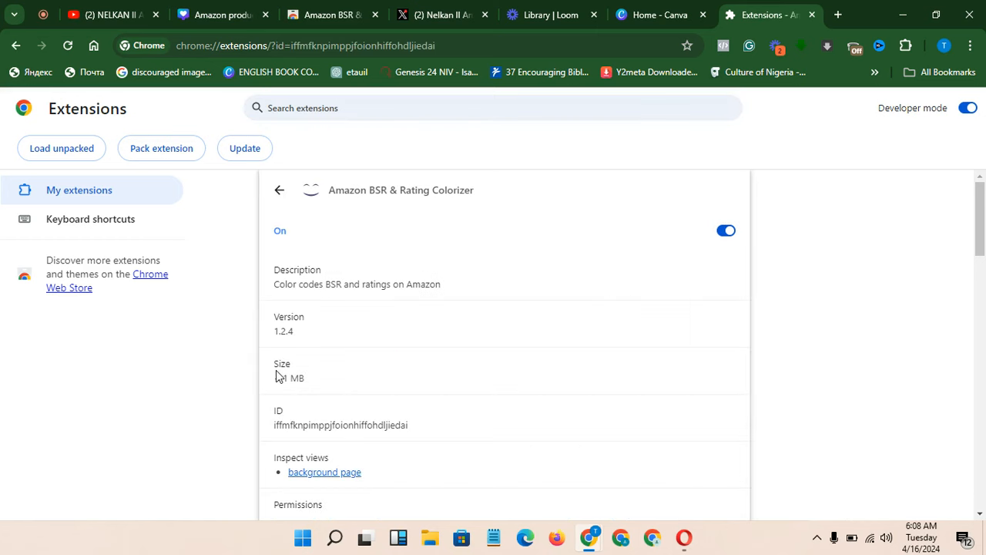
drag(983, 234, 982, 450)
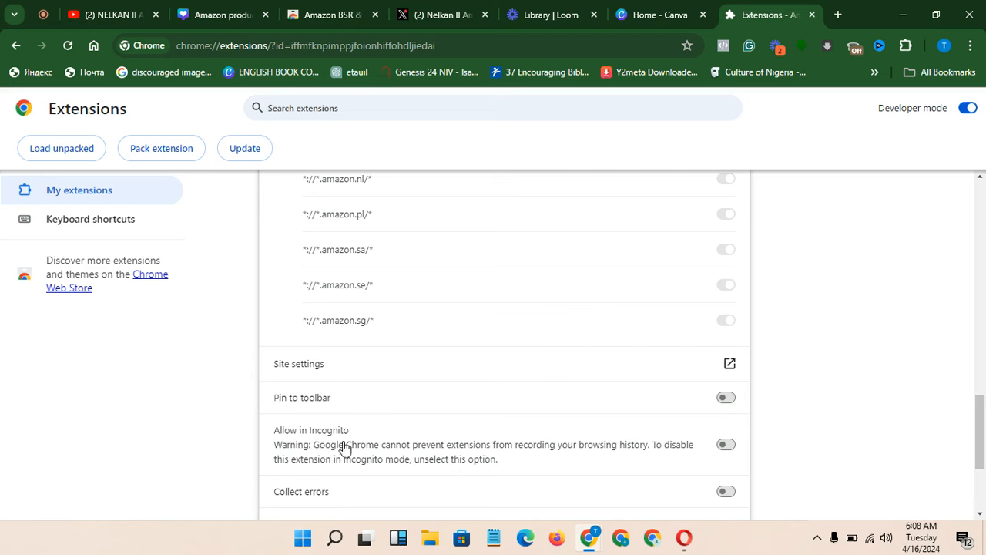
click(727, 445)
Step: Switch to the YouTube channel and look through its videos for the tutorial on getting the browser ready for Amazon KDP
click(240, 10)
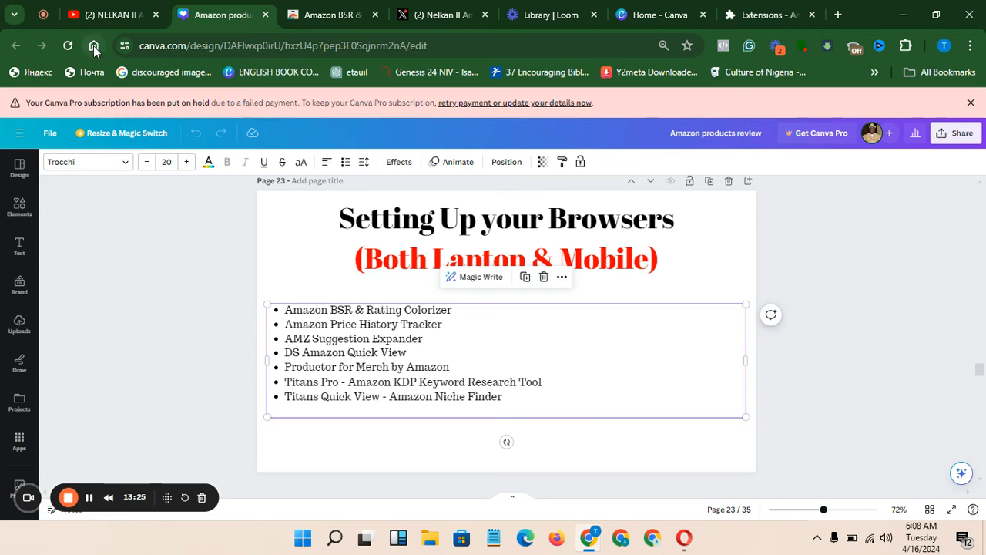
click(97, 9)
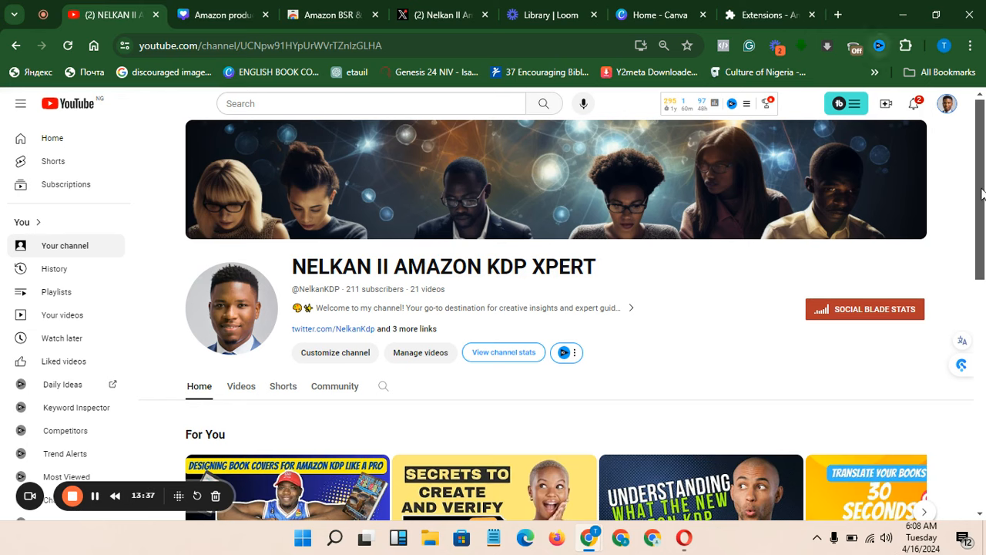
drag(981, 194, 985, 218)
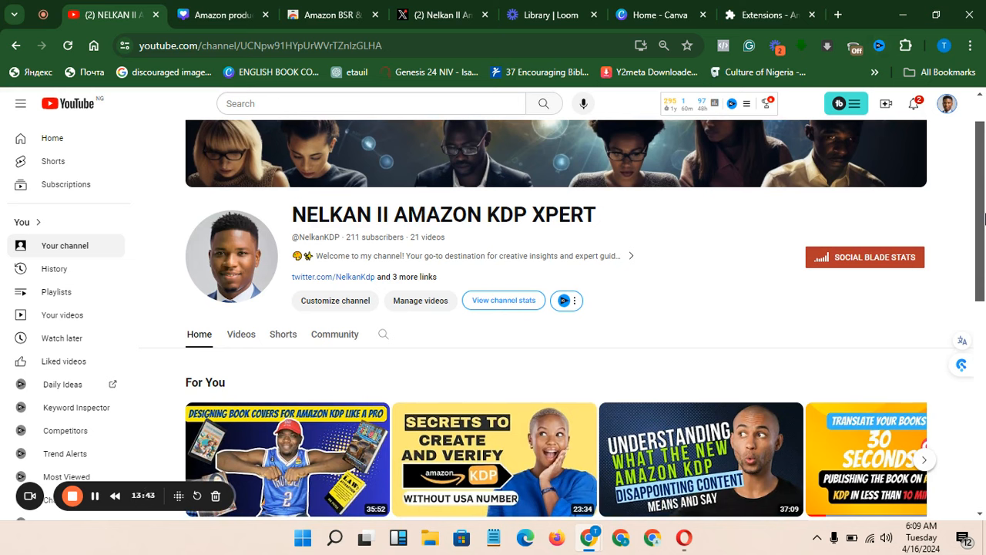
drag(985, 218, 976, 149)
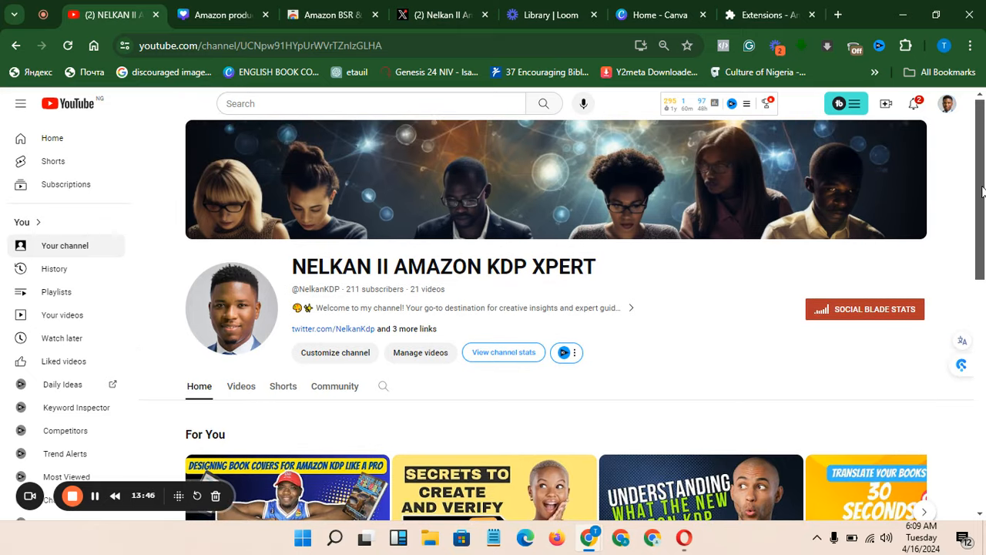
mouse_move(982, 192)
mouse_down()
mouse_move(984, 323)
mouse_move(969, 183)
mouse_up()
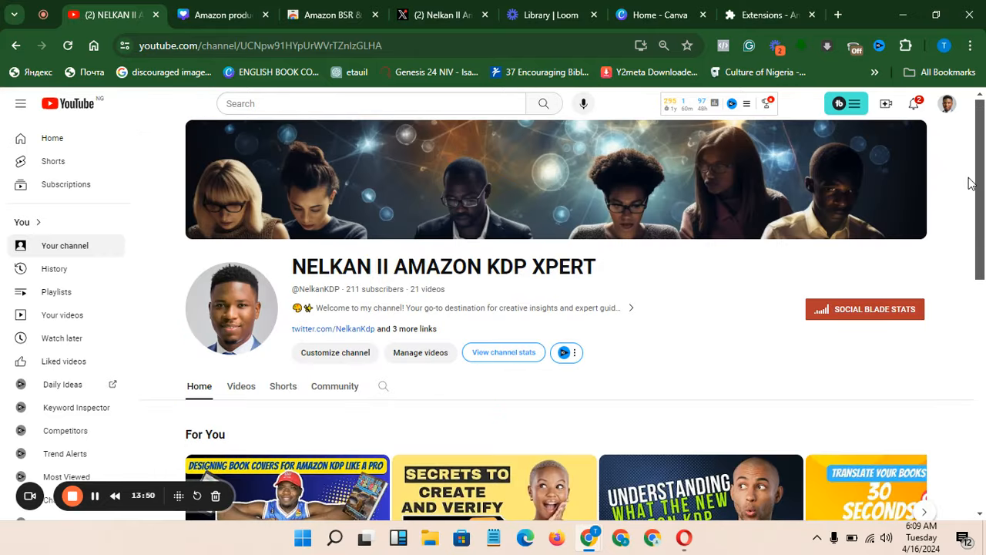
click(247, 389)
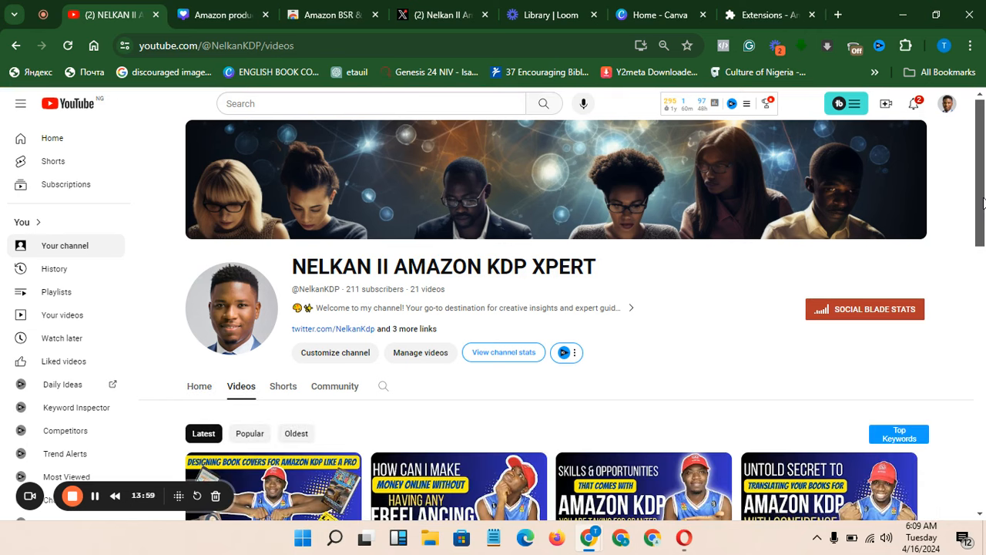
scroll(671, 302, down, 4)
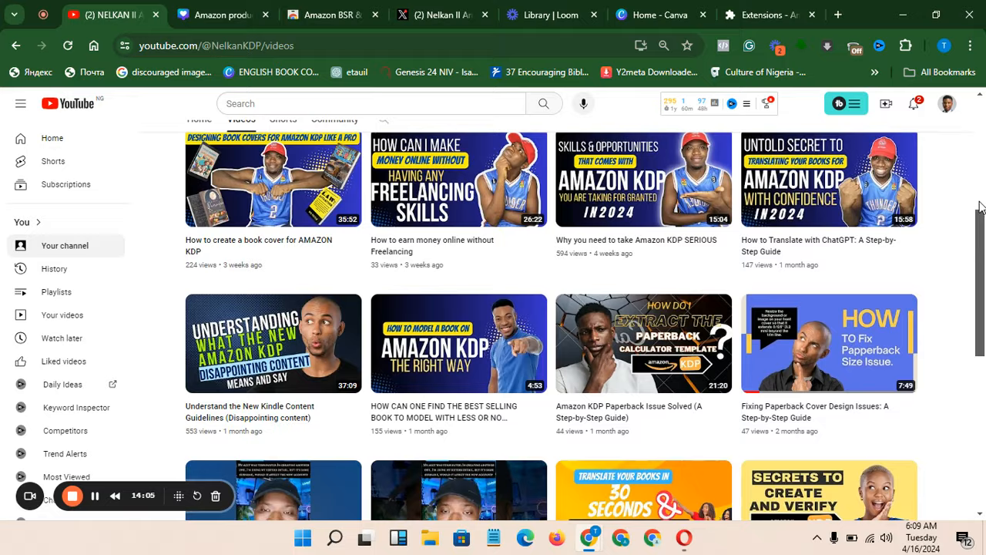
scroll(980, 206, up, 4)
drag(982, 208, 983, 461)
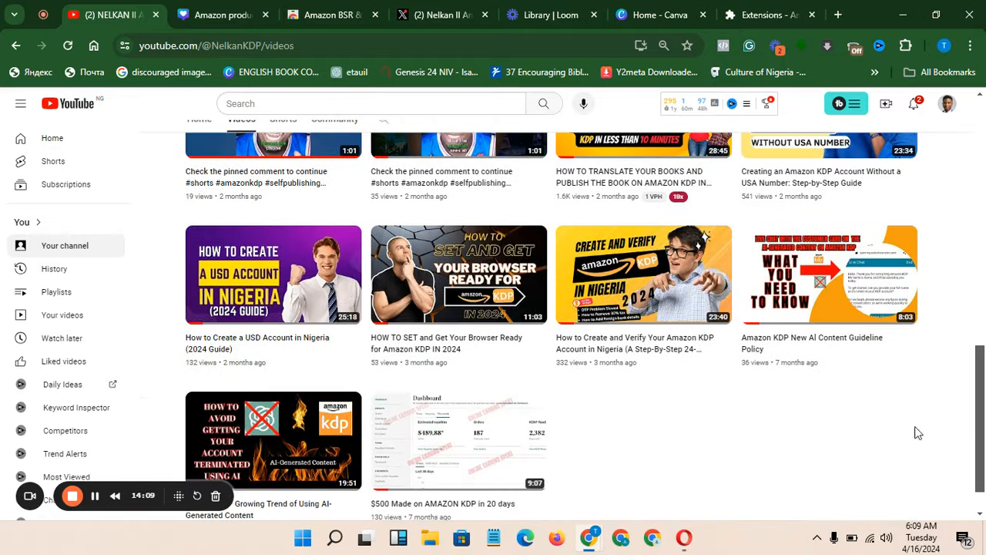
mouse_move(522, 297)
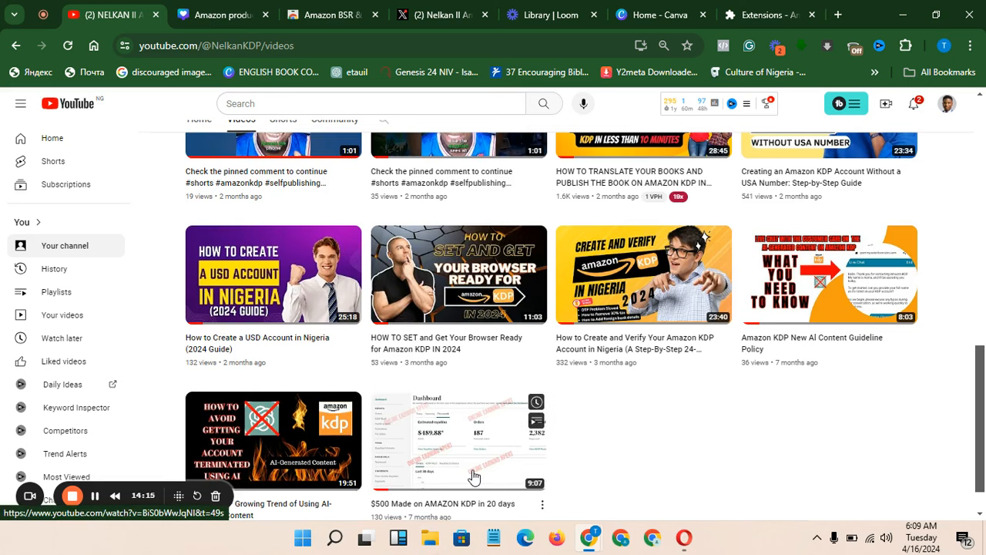
mouse_move(464, 335)
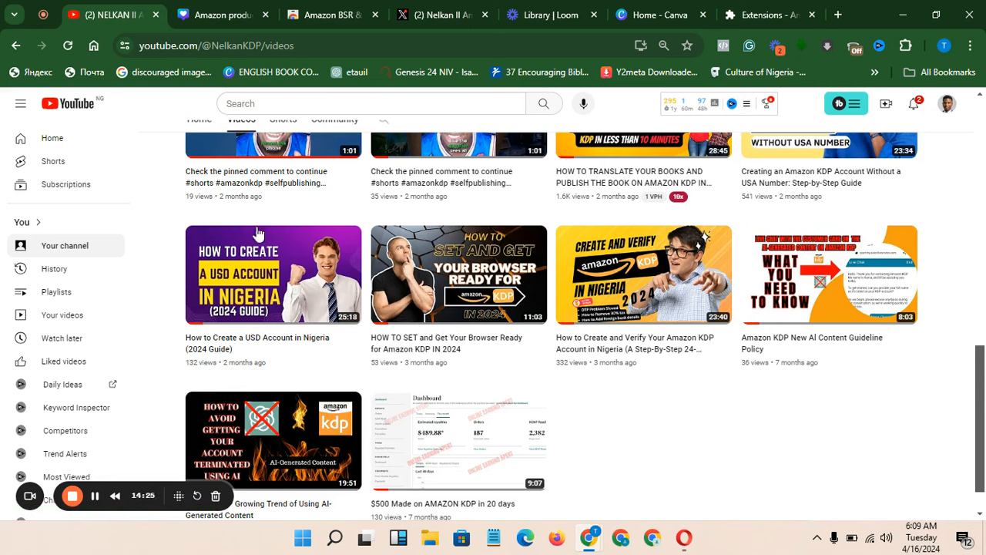
Step: Return to the Canva presentation, show it full screen from the browser setup slide, and advance to the next slide
click(215, 9)
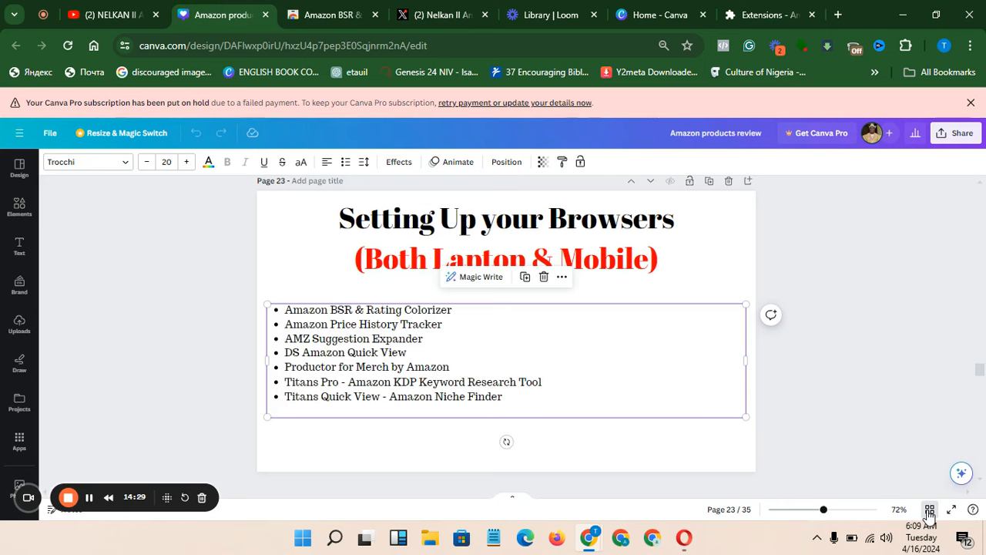
click(930, 510)
click(930, 510)
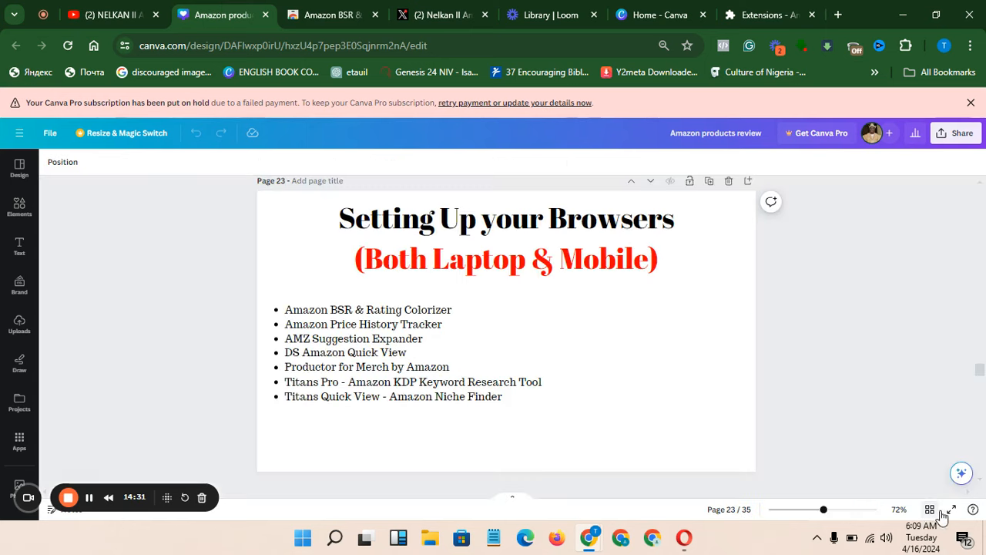
click(952, 509)
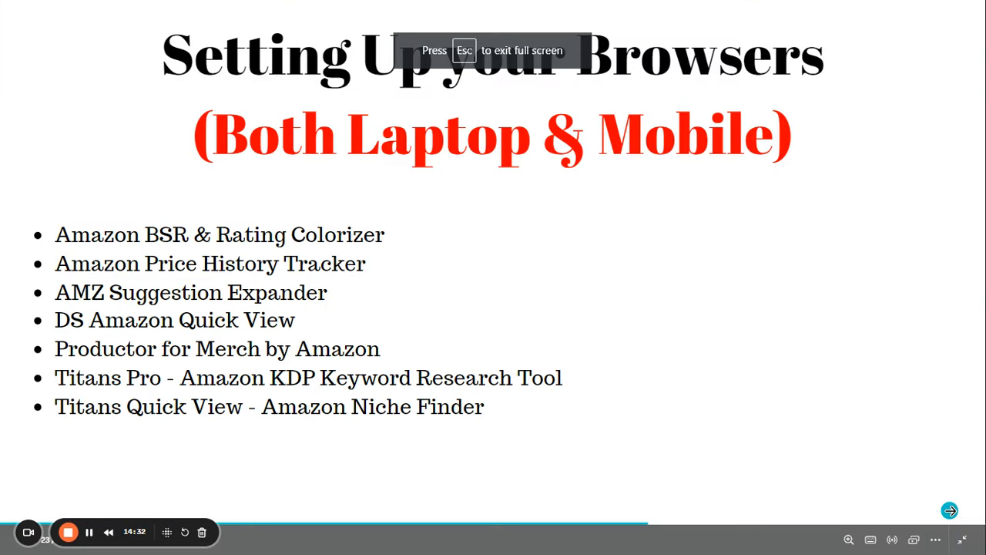
click(950, 510)
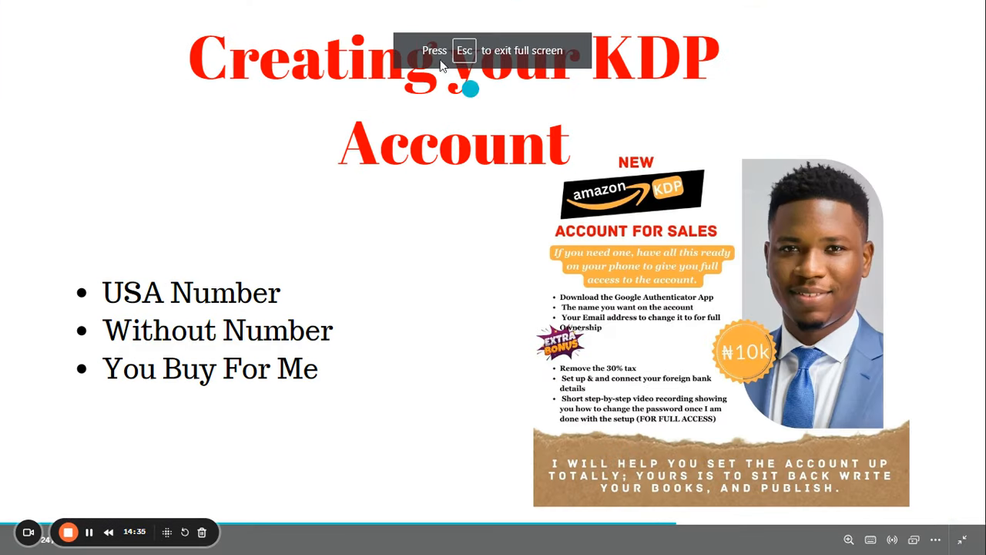
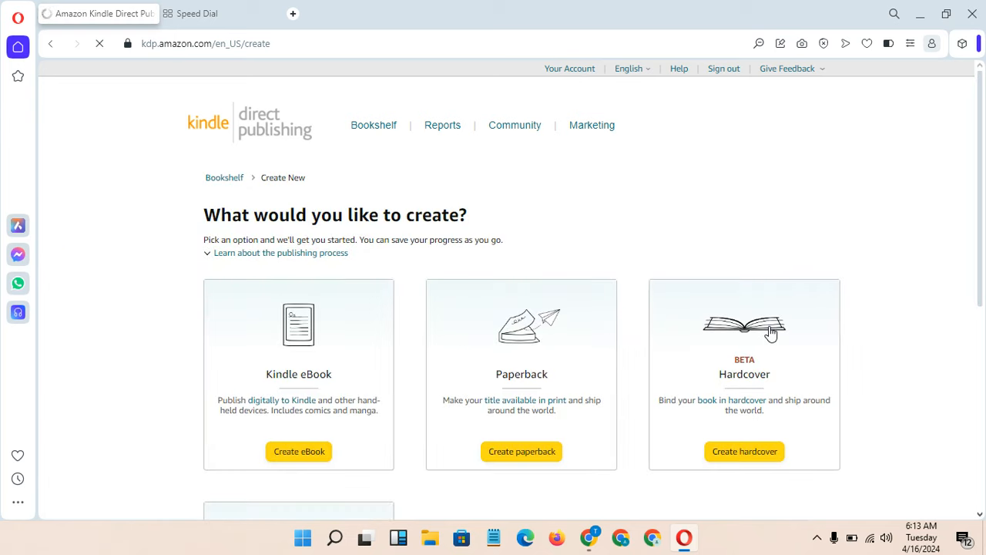
Step: Look over the book formats offered on the KDP creation page and switch to the Canva presentation in Chrome
scroll(770, 331, down, 2)
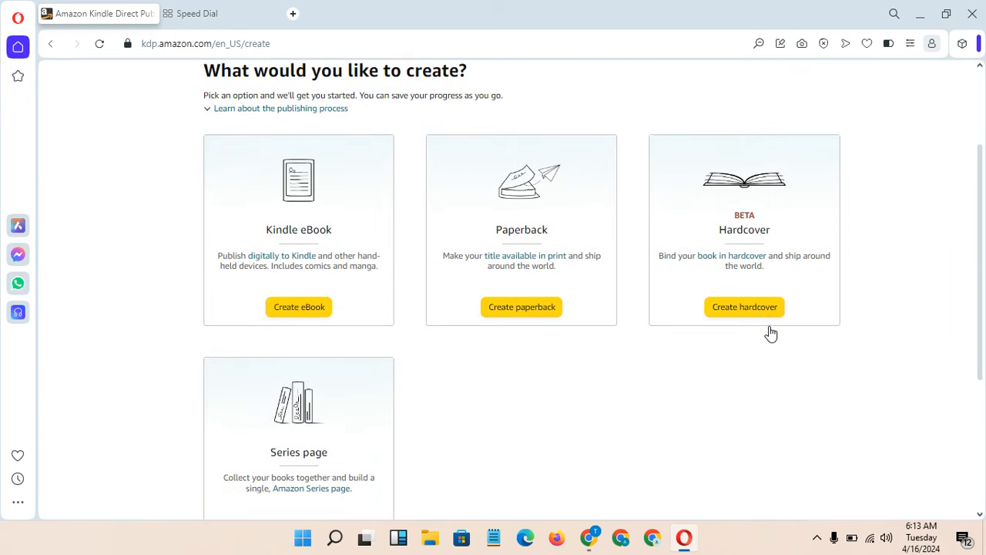
scroll(950, 284, down, 1)
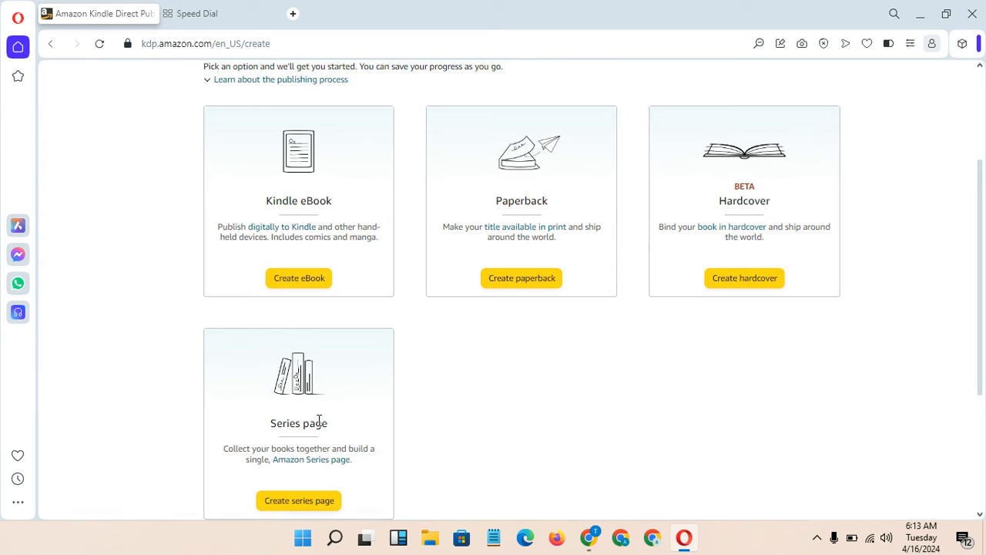
scroll(319, 423, up, 2)
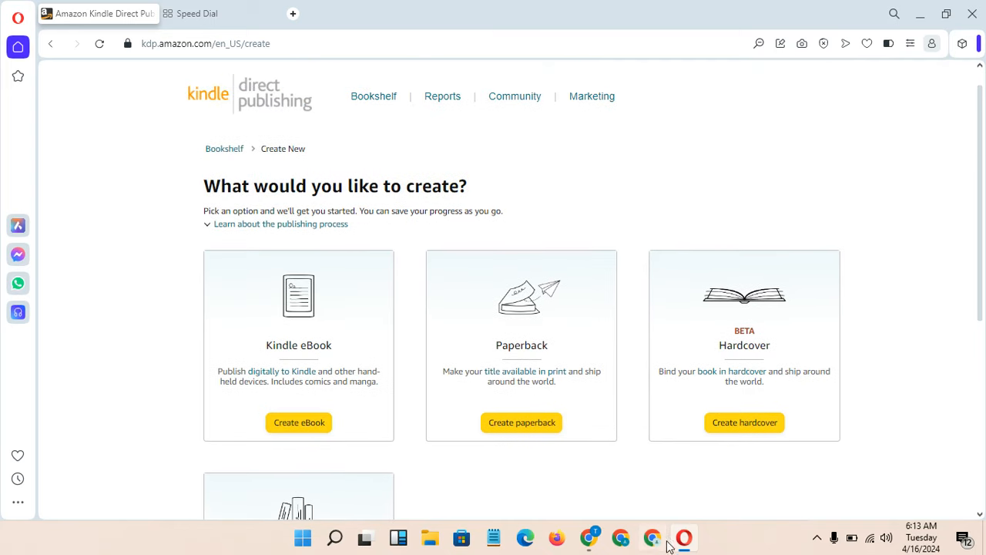
mouse_move(591, 544)
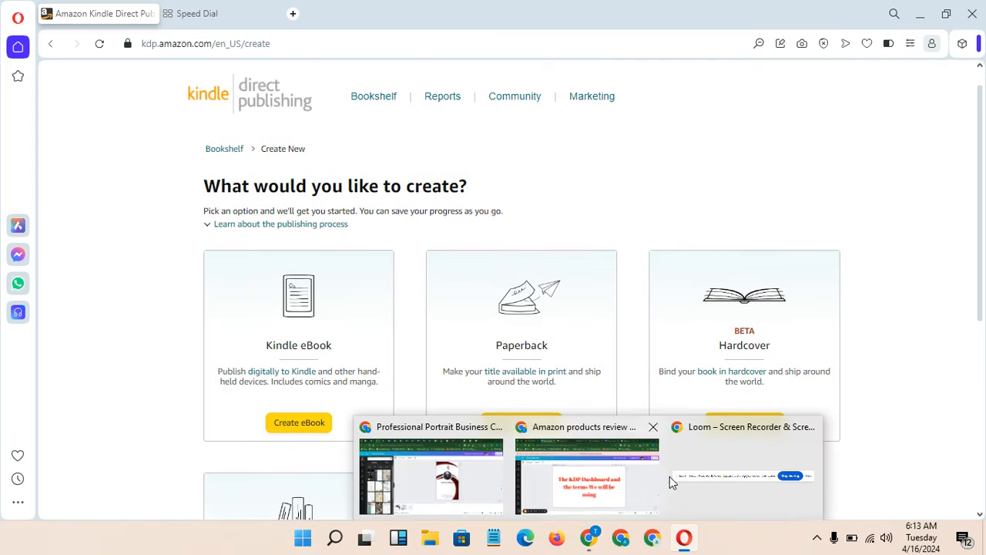
mouse_move(646, 481)
click(606, 482)
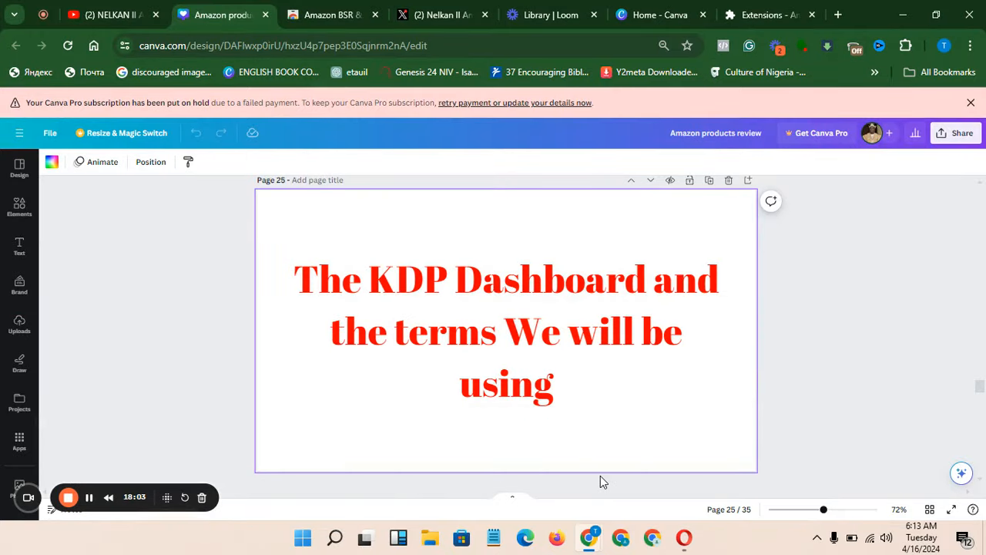
Step: Return to KDP in Opera and start creating a new Kindle eBook, ready at its Book Title field
click(683, 538)
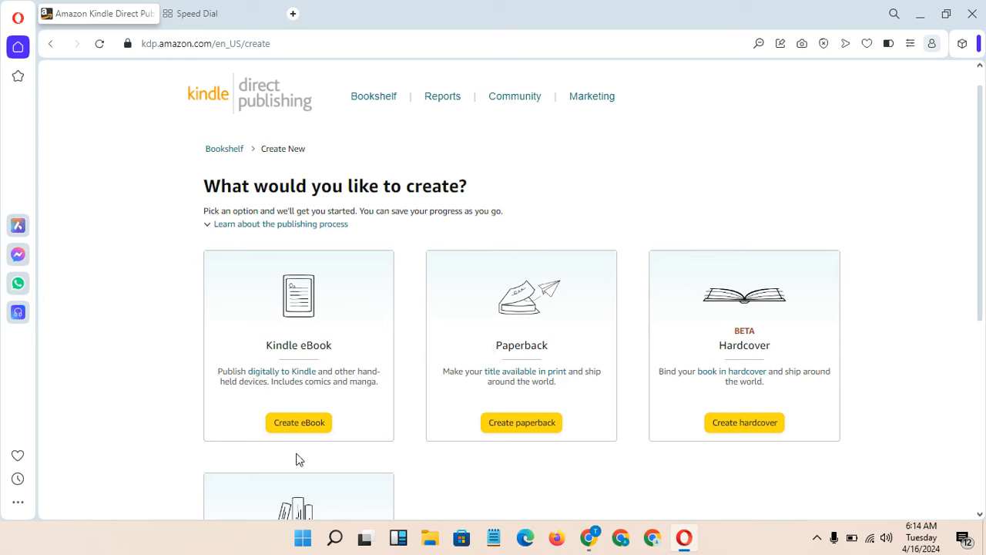
click(288, 431)
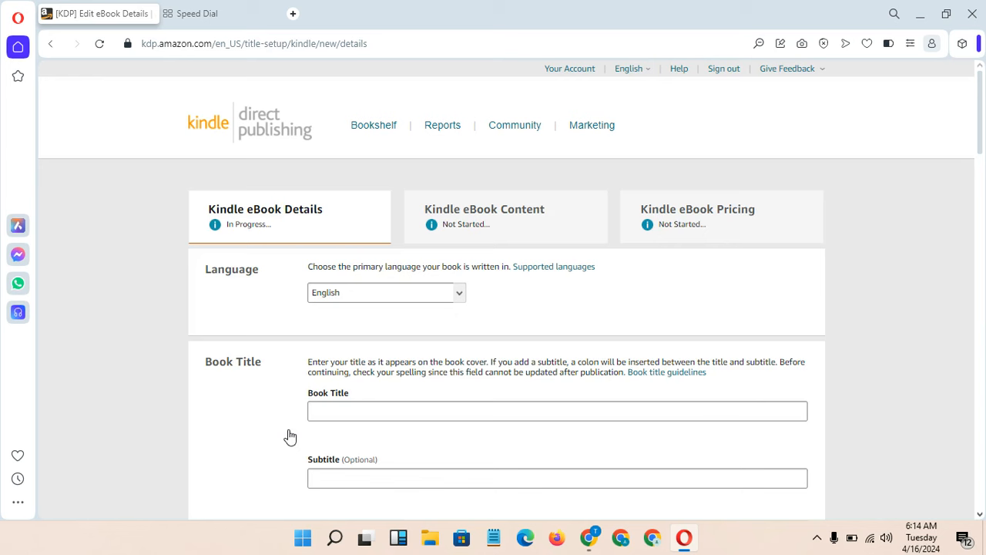
click(345, 409)
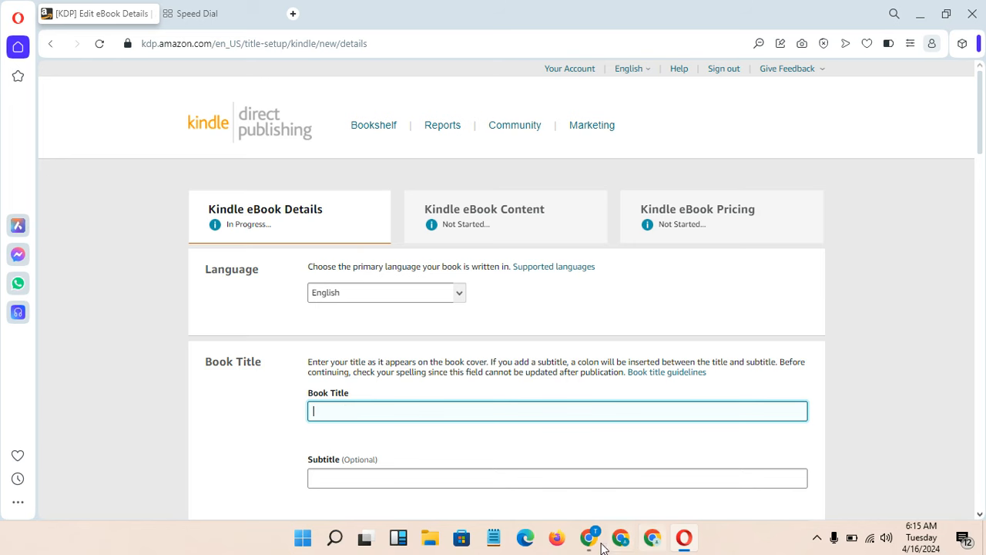
Step: Examine the Book Title and optional Subtitle fields of the Kindle eBook Details form
mouse_move(589, 544)
click(514, 483)
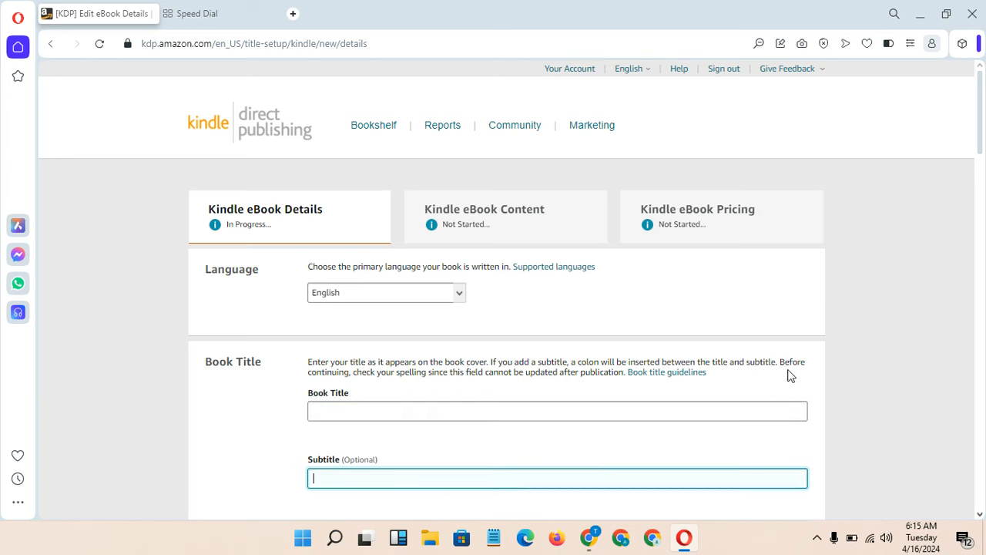
click(888, 405)
scroll(888, 404, down, 1)
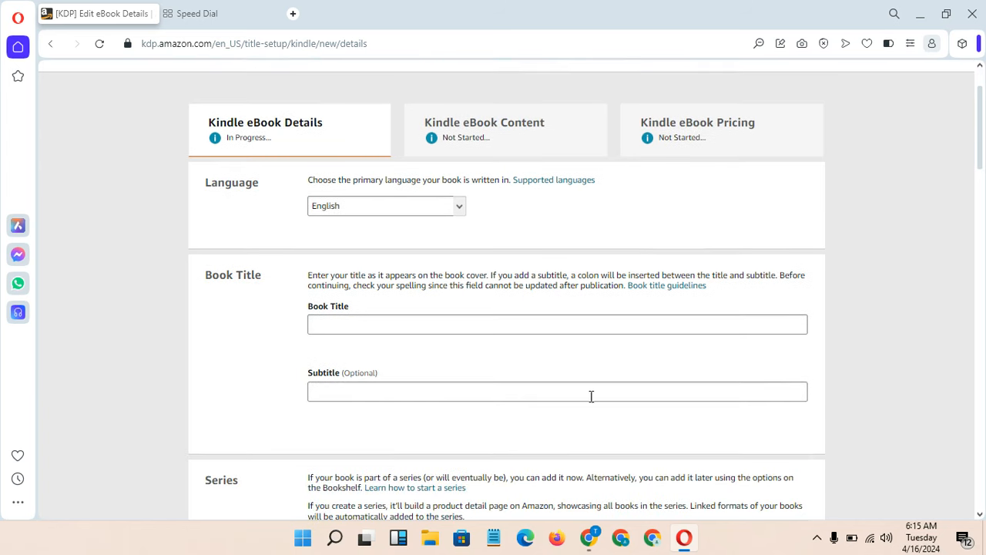
mouse_move(353, 374)
mouse_down()
mouse_move(310, 373)
mouse_move(344, 374)
mouse_up()
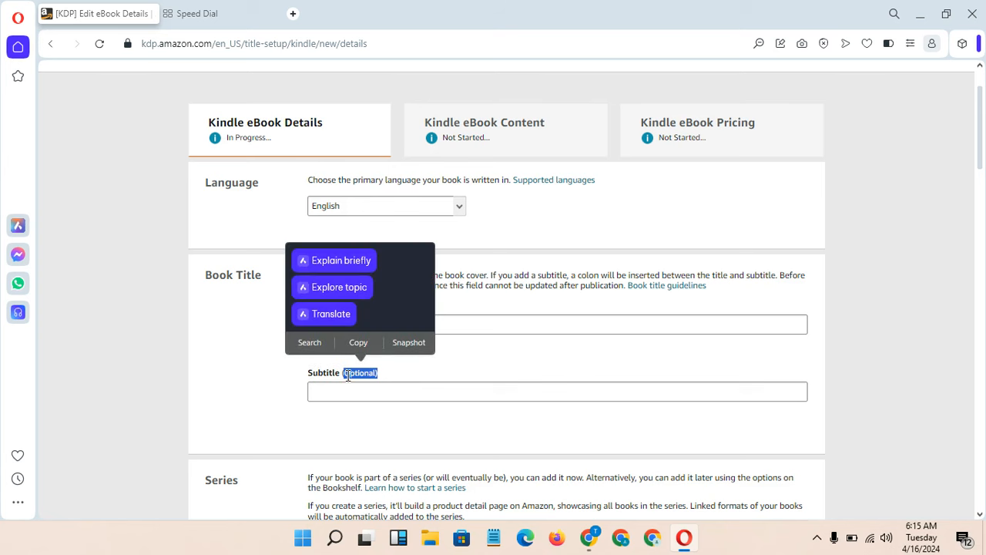
click(383, 385)
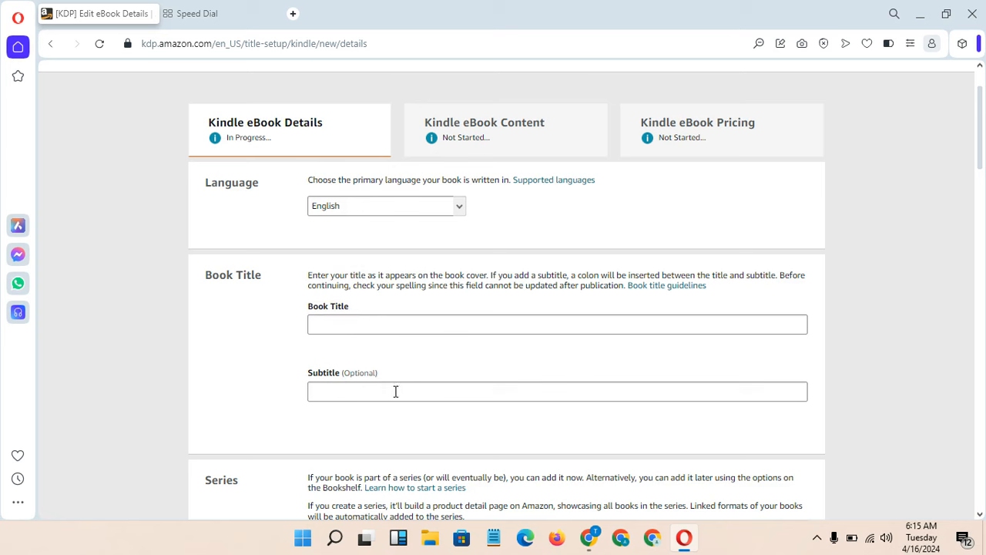
click(396, 392)
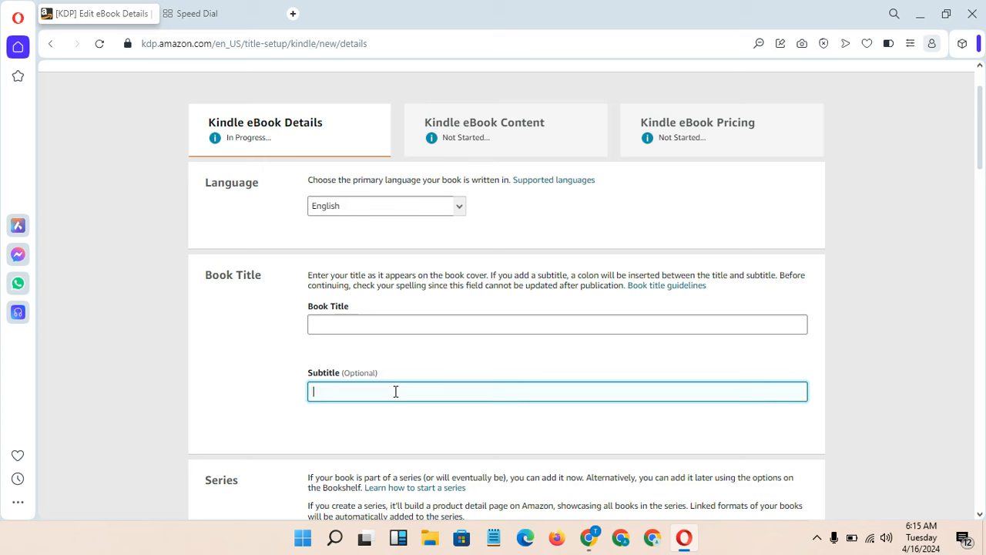
click(732, 375)
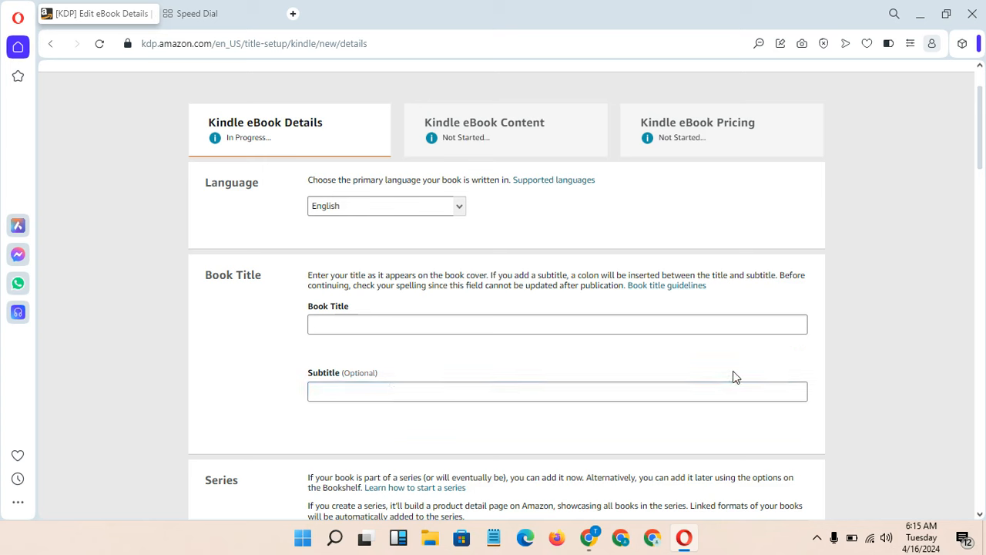
Step: Examine the Series, Edition Number, Author and optional Contributors sections of the eBook details
scroll(733, 375, down, 3)
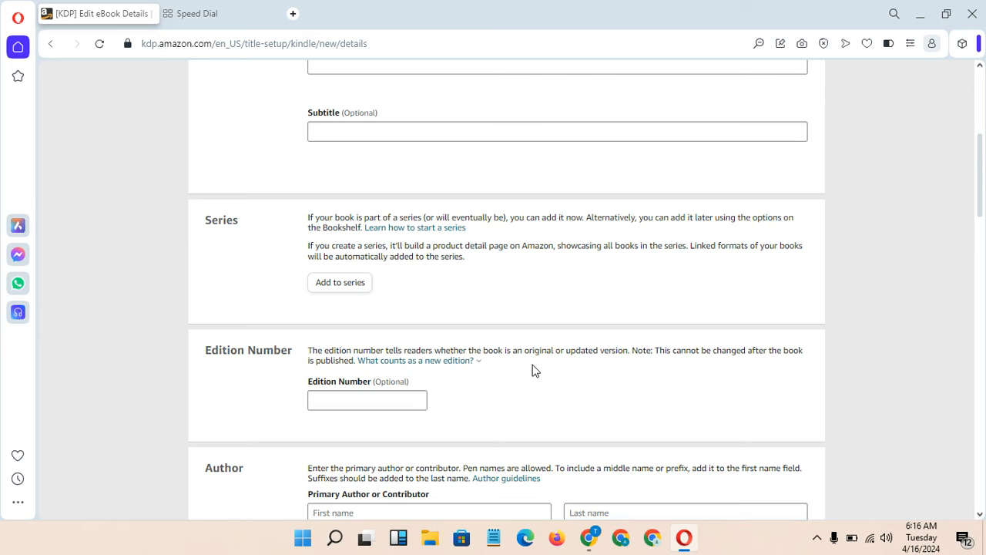
scroll(535, 371, down, 3)
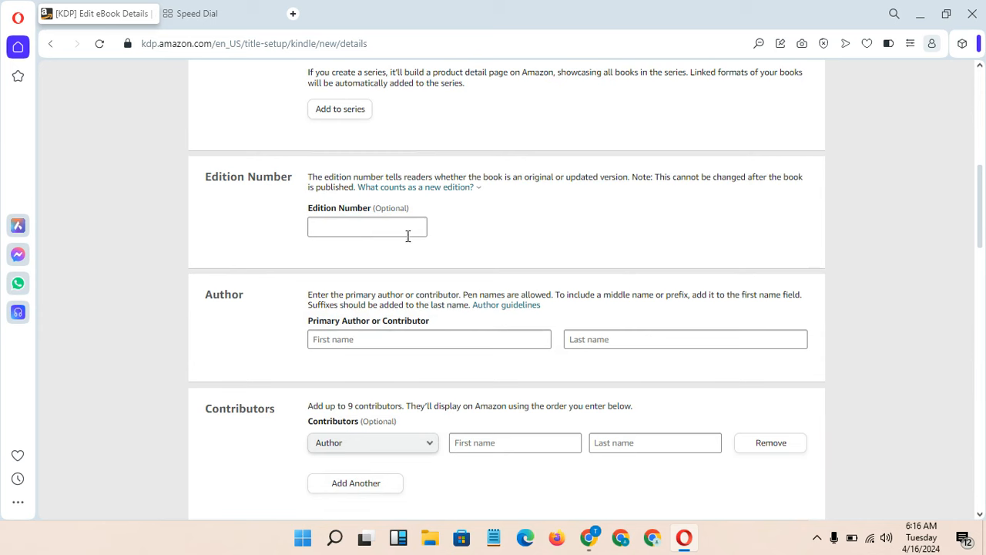
click(463, 347)
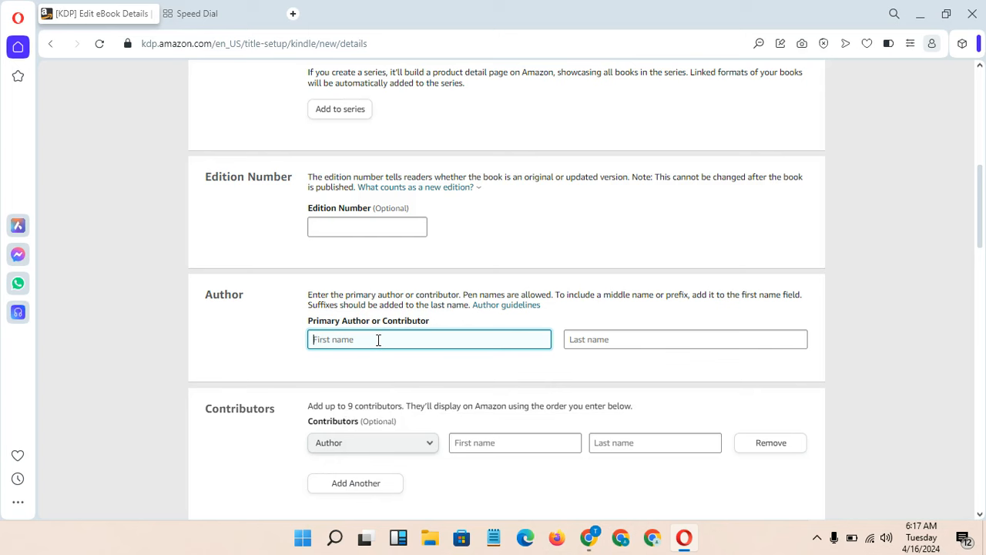
click(734, 309)
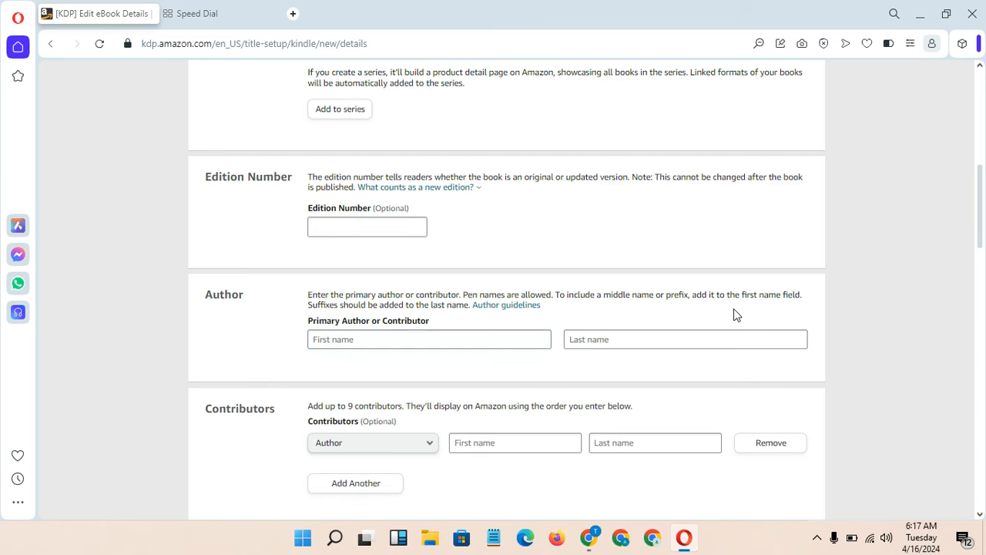
scroll(734, 314, down, 3)
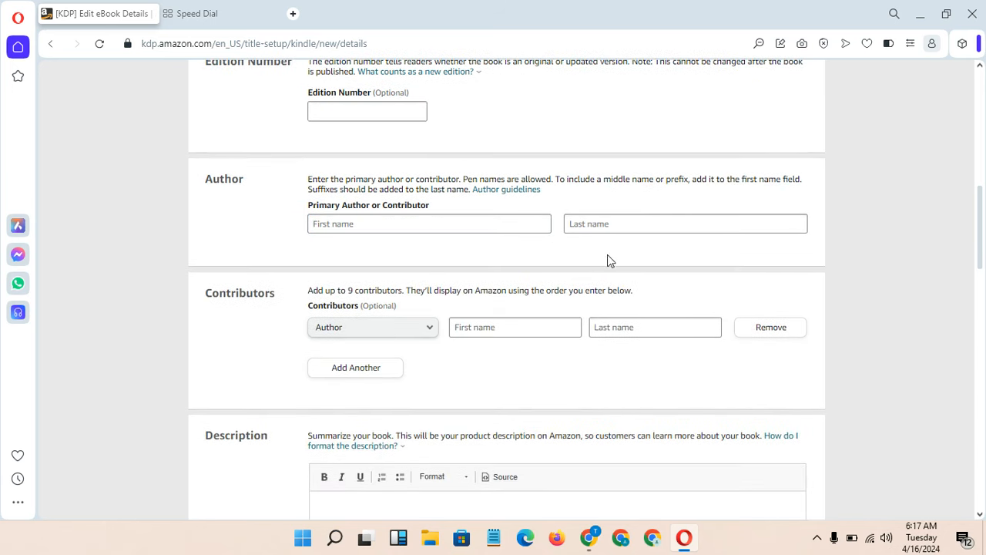
drag(398, 306, 364, 302)
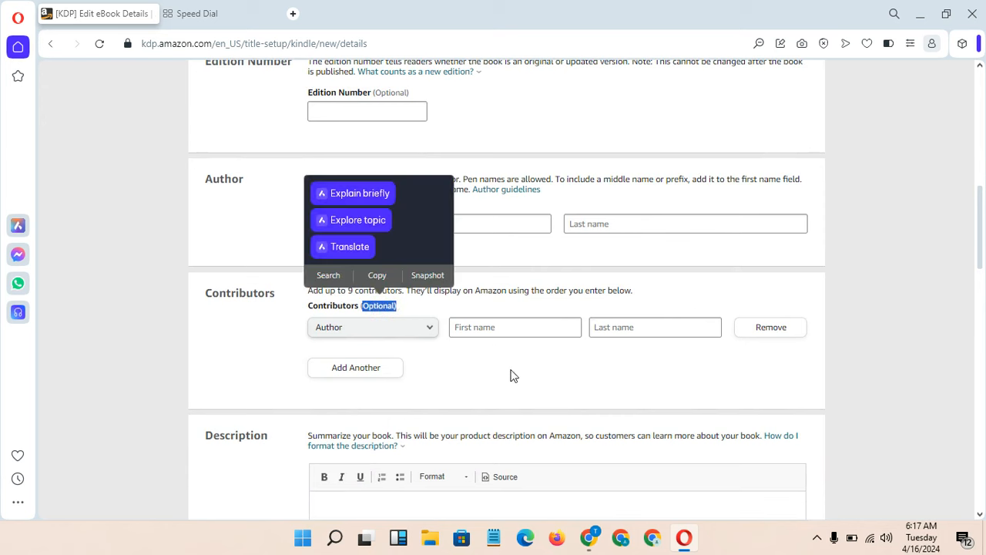
click(526, 405)
Step: Examine the Description section and declare that you own the copyright and hold the necessary publishing rights
scroll(526, 404, down, 1)
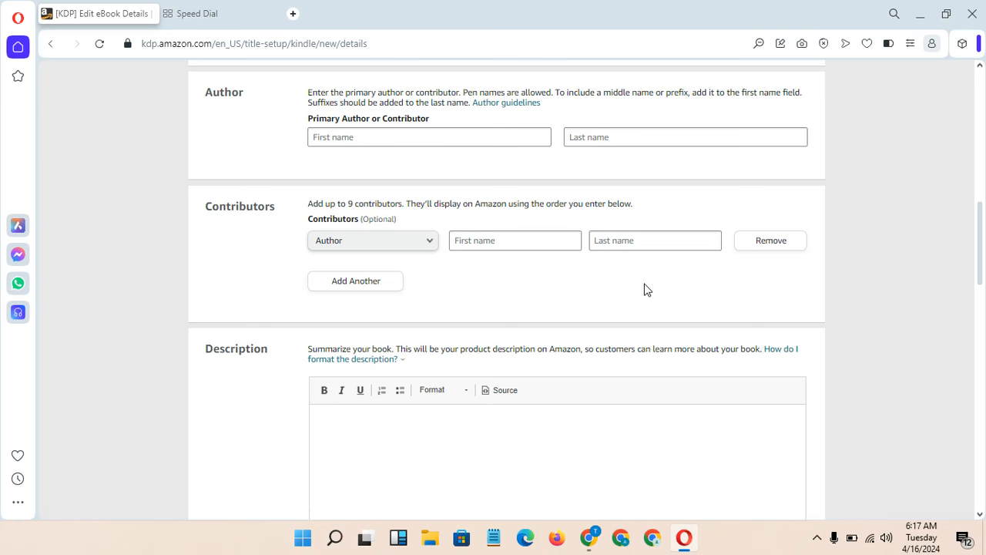
scroll(647, 290, down, 3)
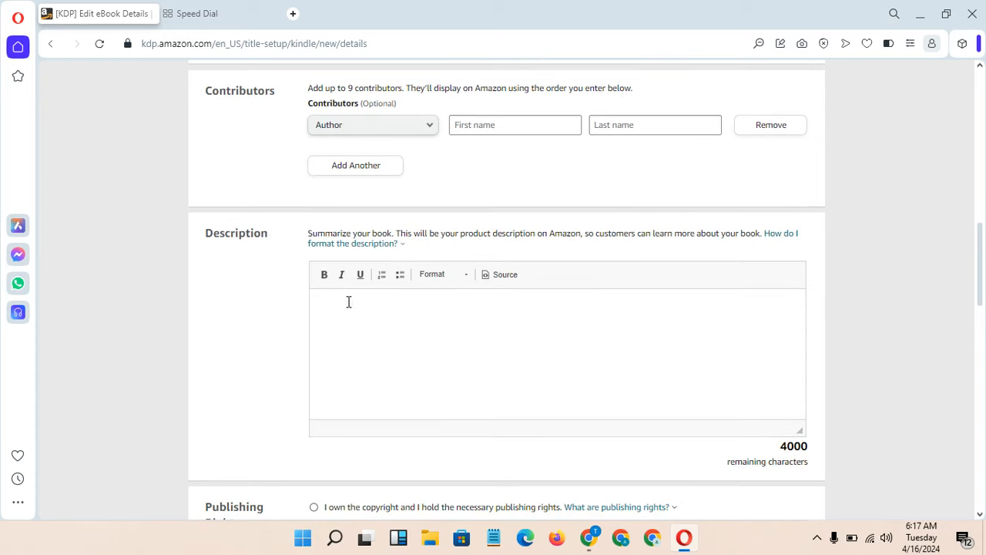
click(389, 330)
scroll(917, 332, down, 3)
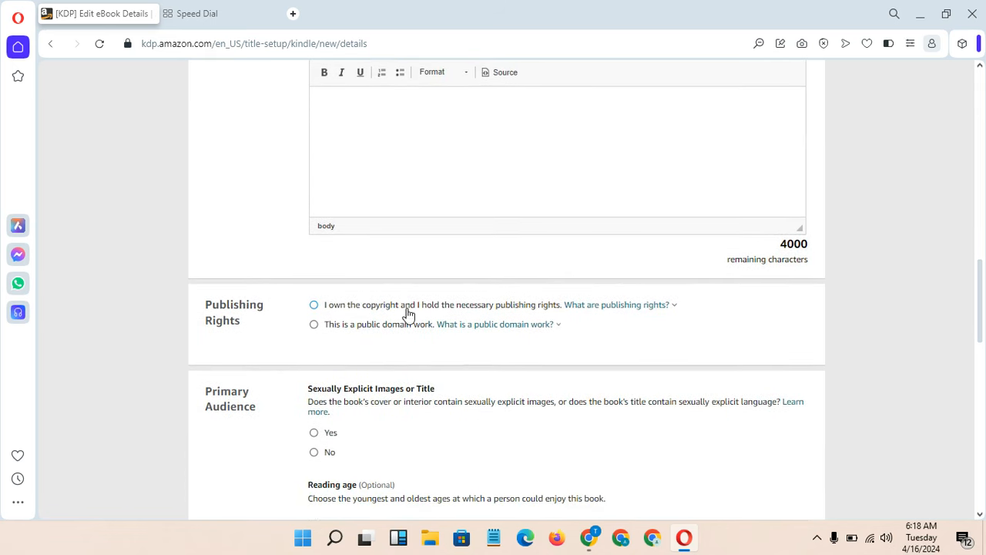
click(424, 307)
Step: Fill in a sample book title and enter "hfhfhfhfh" as the subtitle of the eBook
drag(980, 305, 762, 125)
drag(980, 282, 981, 85)
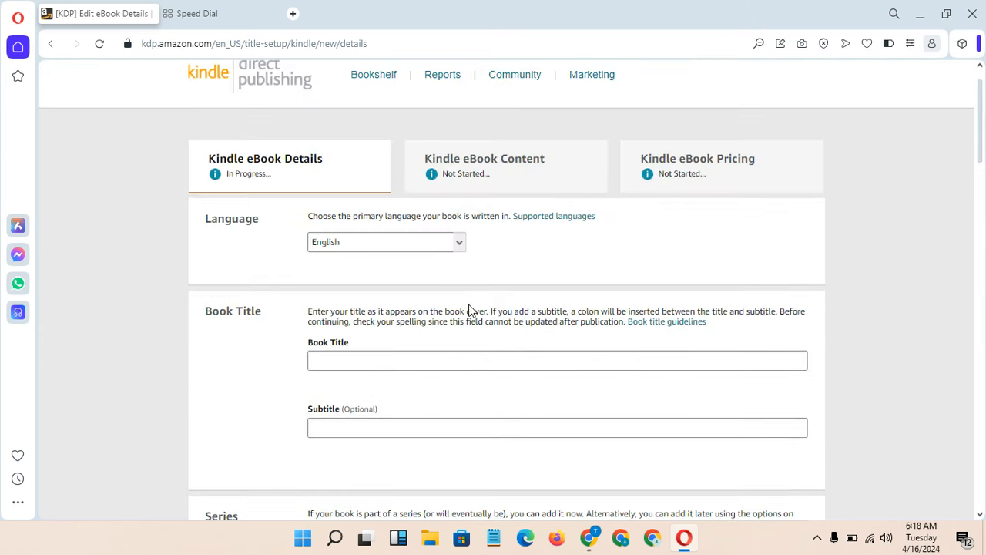
click(444, 354)
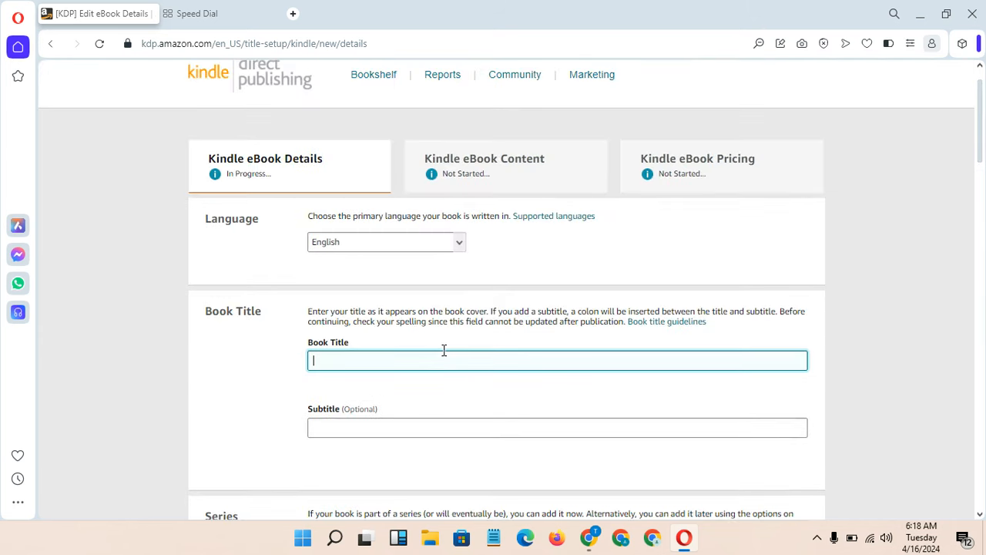
text(Nelkan is my name)
key(Tab)
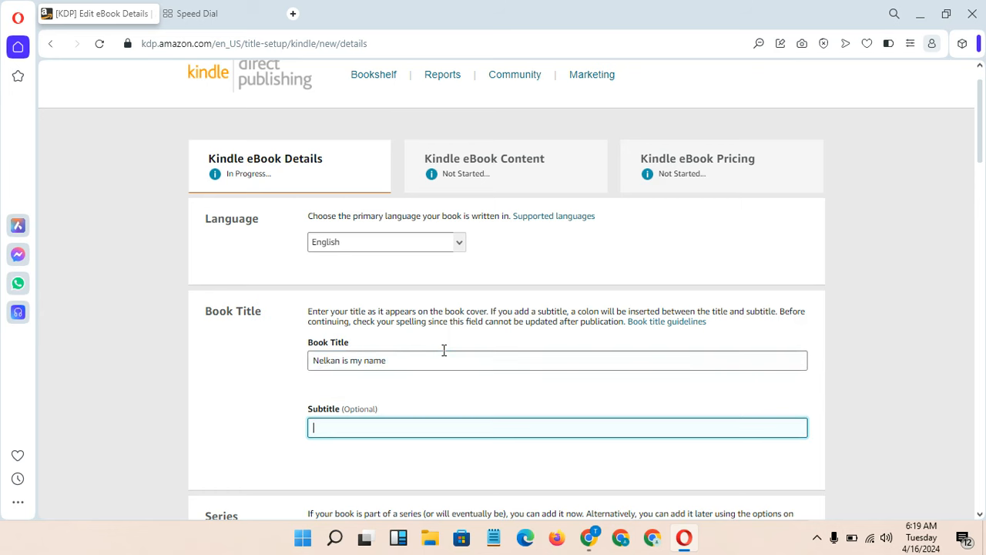
text(hfhfhfhfh)
Step: Fill in the primary author's first and last name
drag(983, 154, 985, 252)
click(471, 280)
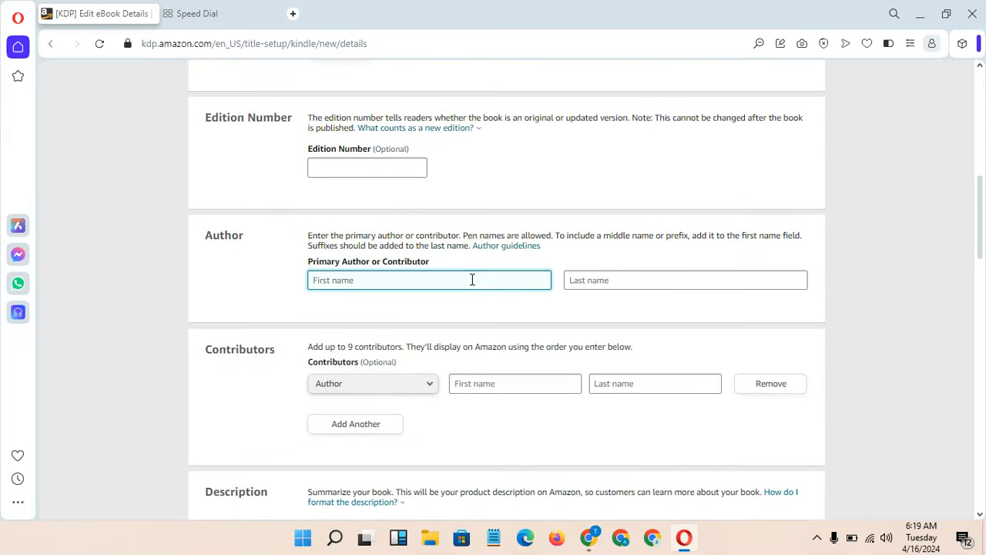
text(Nelkan)
key(Tab)
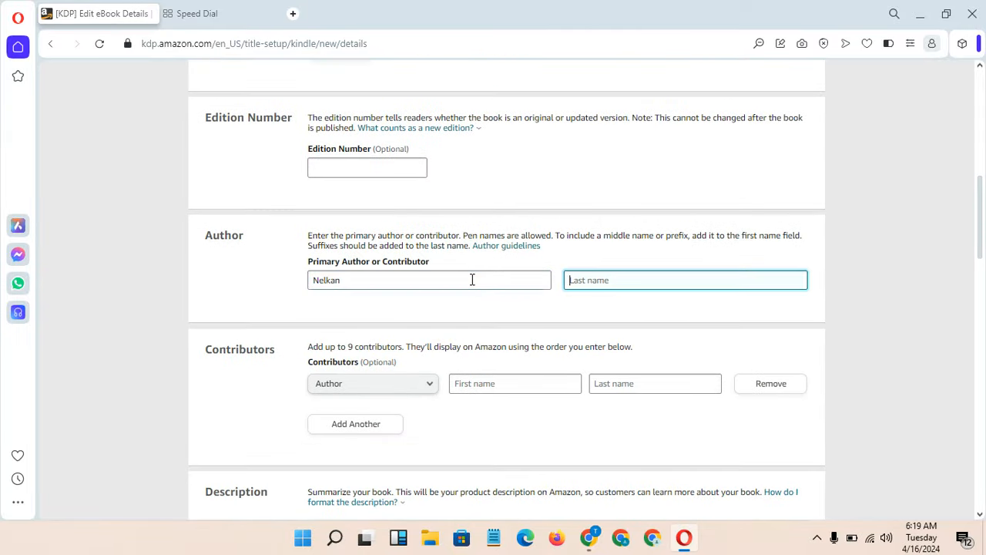
text(KDP)
click(926, 282)
Step: Enter the placeholder text "UDGDIDIDIDI" as the book description
scroll(925, 282, down, 5)
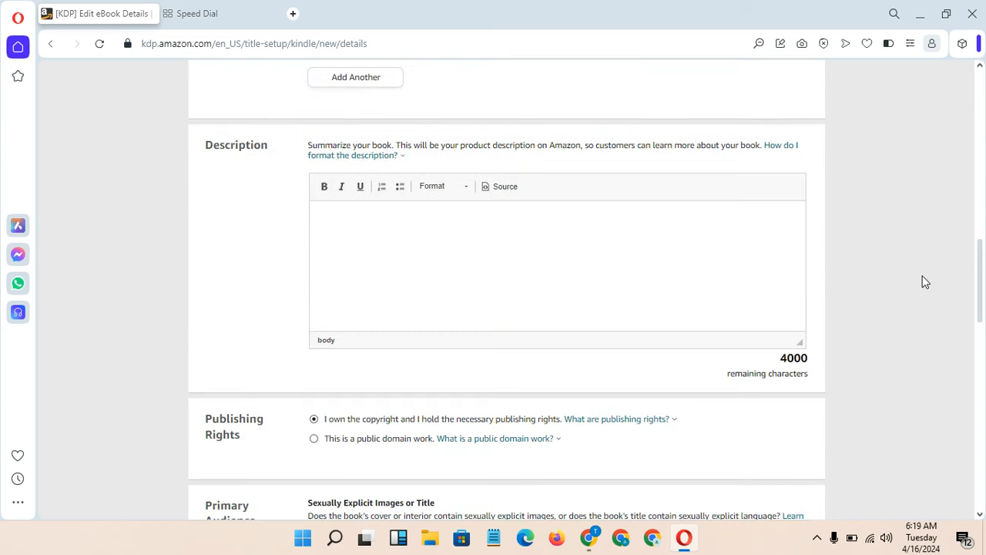
click(581, 274)
text(UDGDIDIDID)
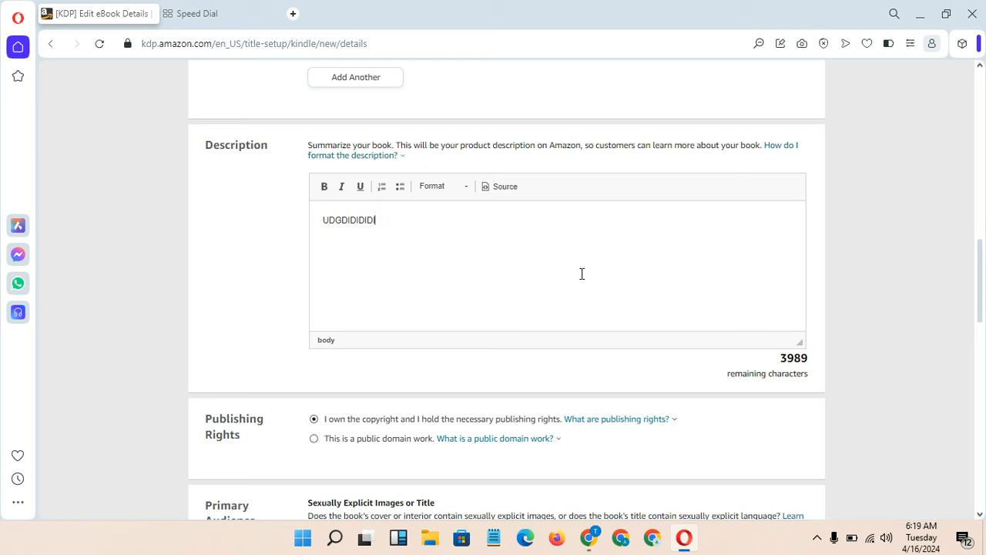
Step: Answer No to sexually explicit images or title and review the reading age, primary marketplace, categories and keywords sections
scroll(909, 275, down, 1)
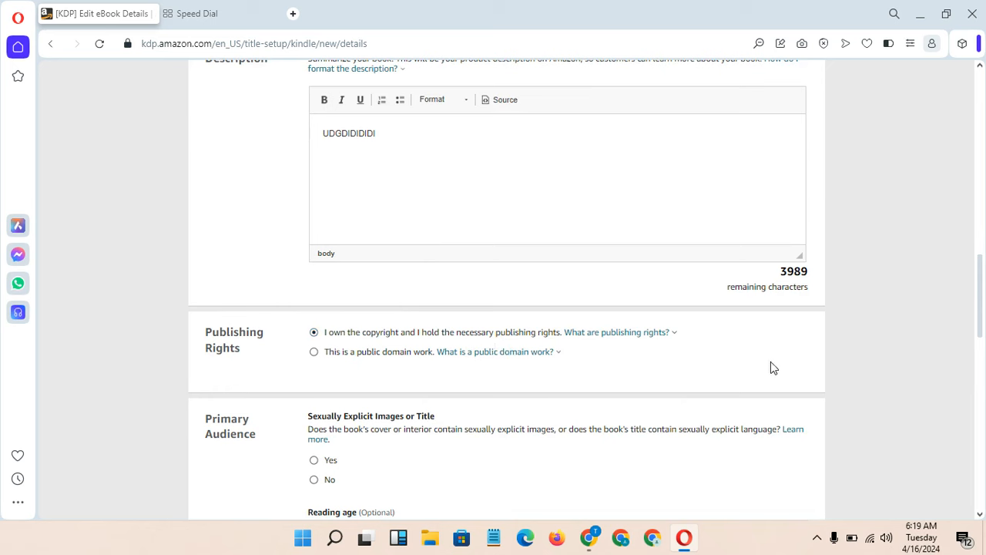
scroll(829, 378, down, 2)
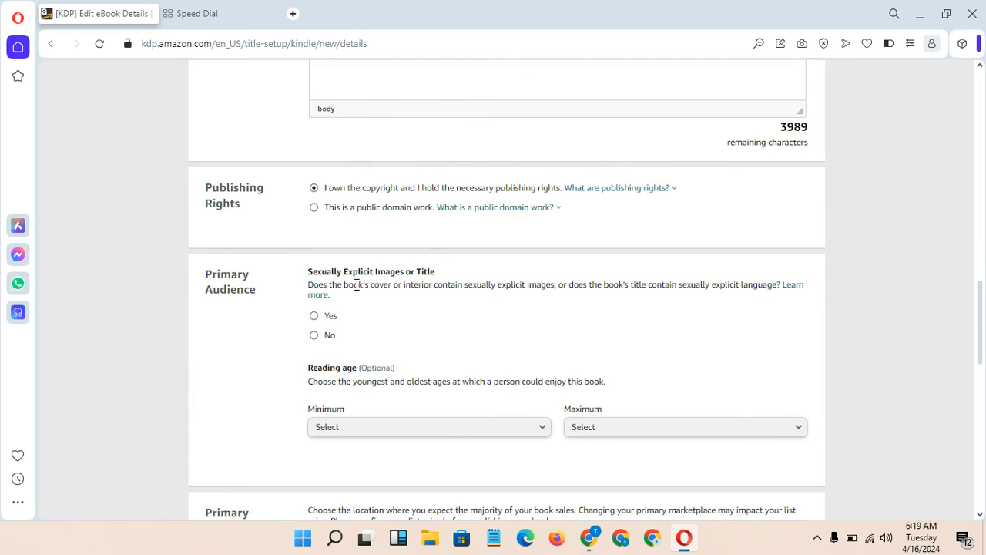
click(319, 338)
scroll(714, 303, down, 1)
scroll(714, 303, down, 1)
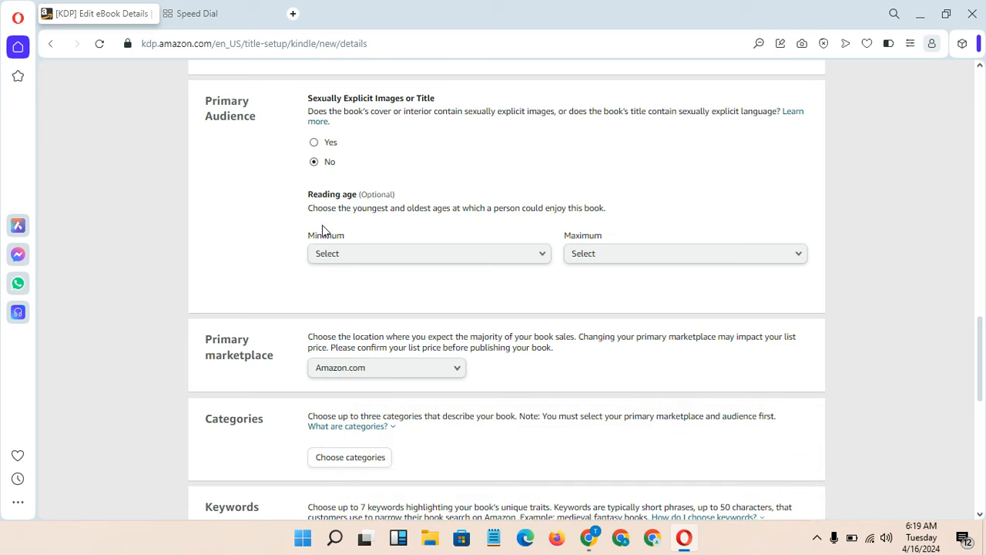
scroll(236, 218, down, 1)
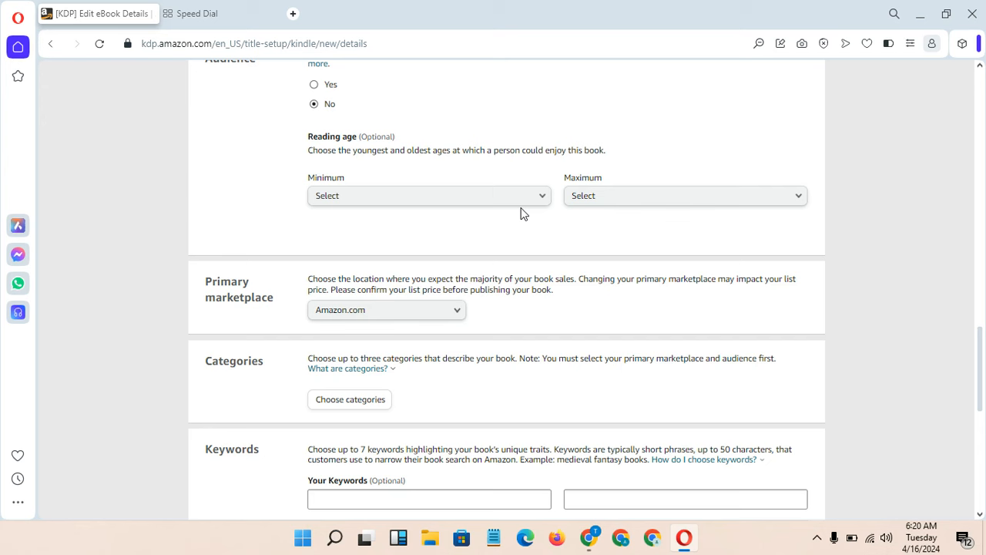
scroll(522, 213, down, 1)
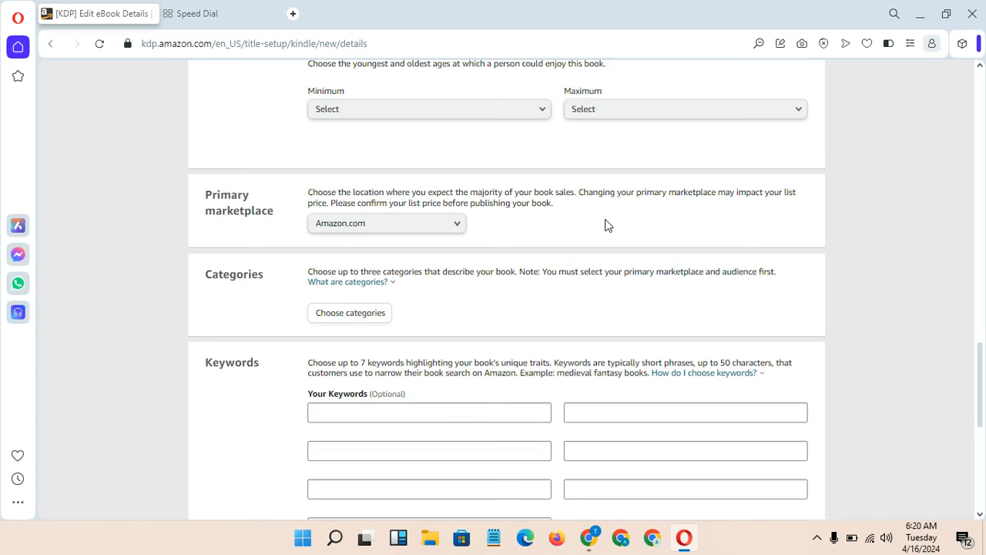
Step: Select Amazon.com as the primary marketplace and point out the Categories section by highlighting its heading
click(457, 225)
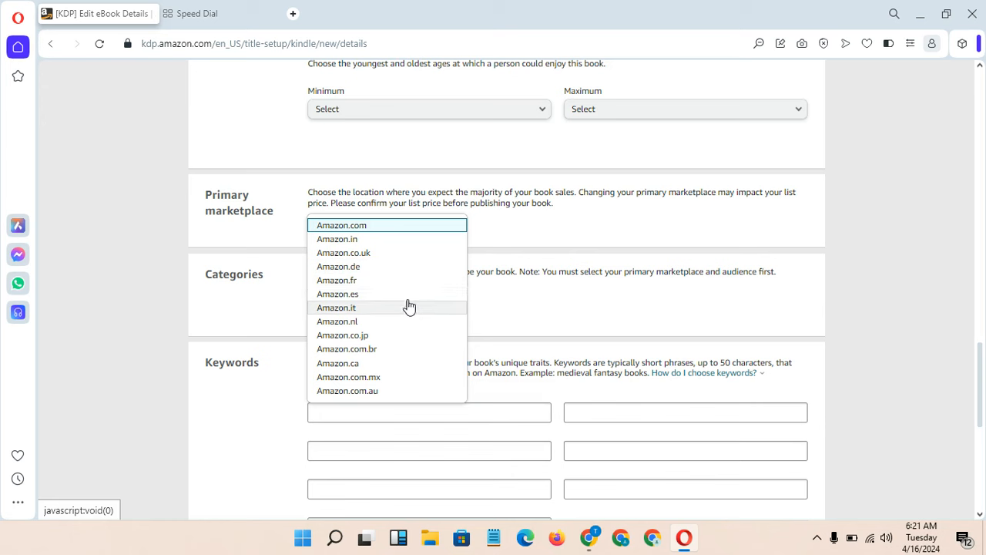
click(362, 226)
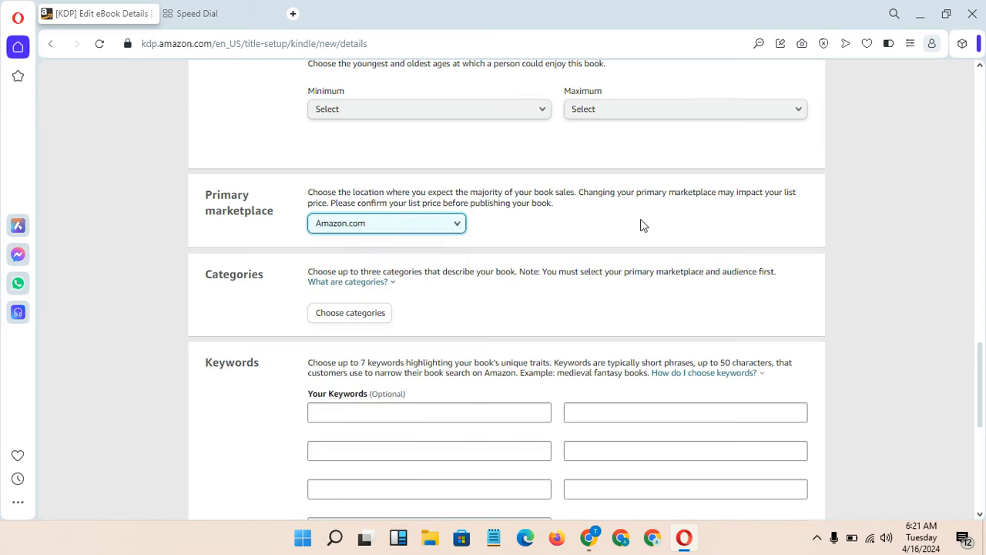
scroll(641, 223, down, 1)
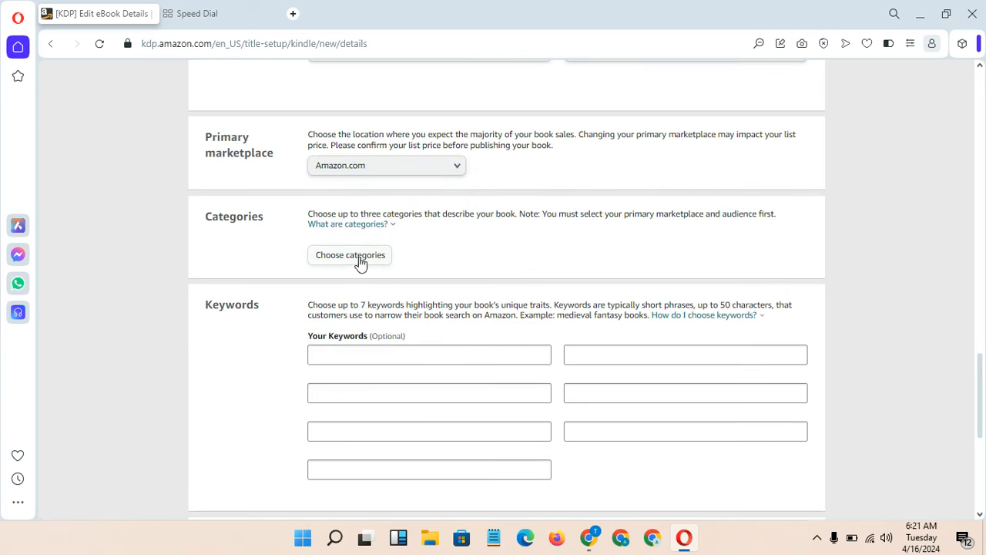
double_click(231, 220)
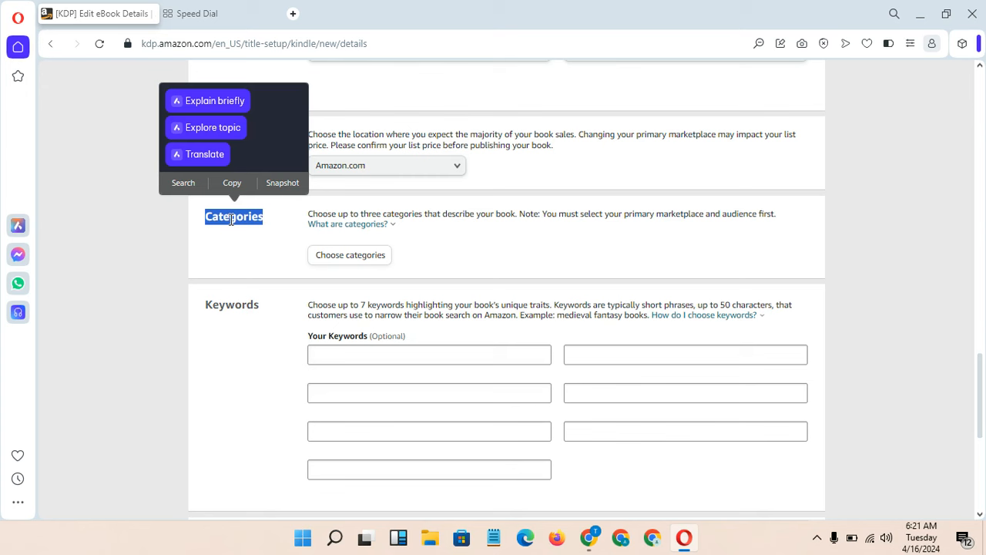
click(604, 257)
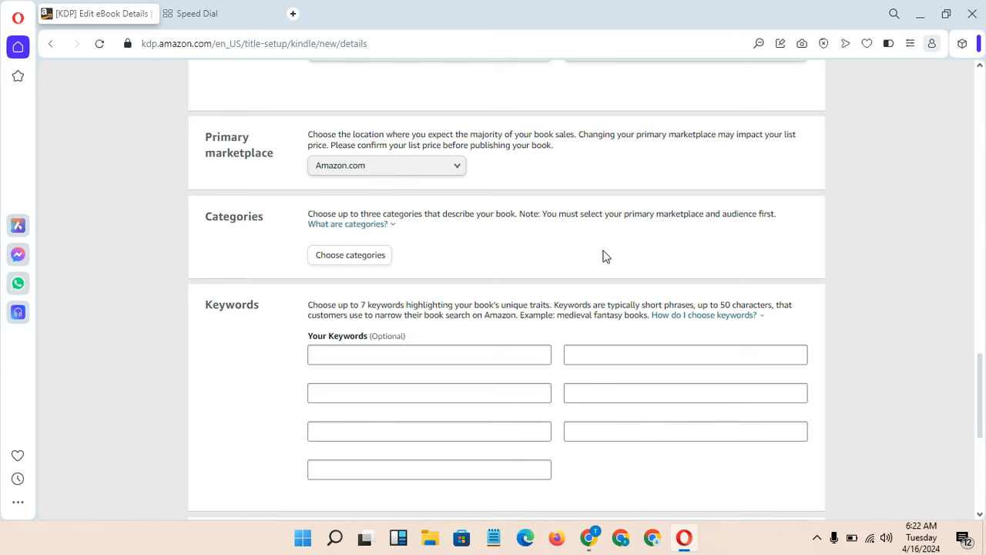
Step: Point out the optional keywords label and enter "PUBERTY BOOKS FOR AGE 10" as the second keyword
drag(429, 318, 307, 344)
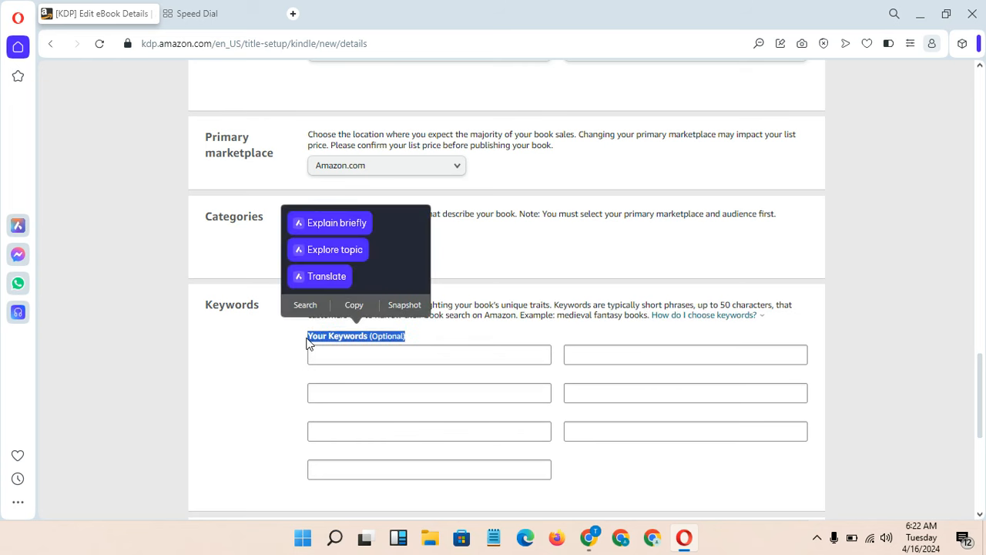
double_click(308, 342)
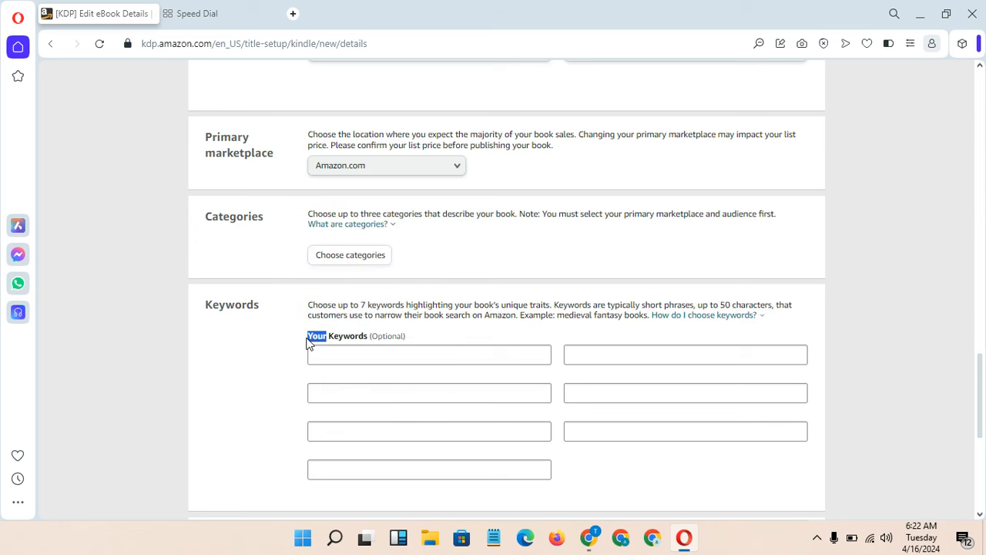
click(445, 376)
click(415, 352)
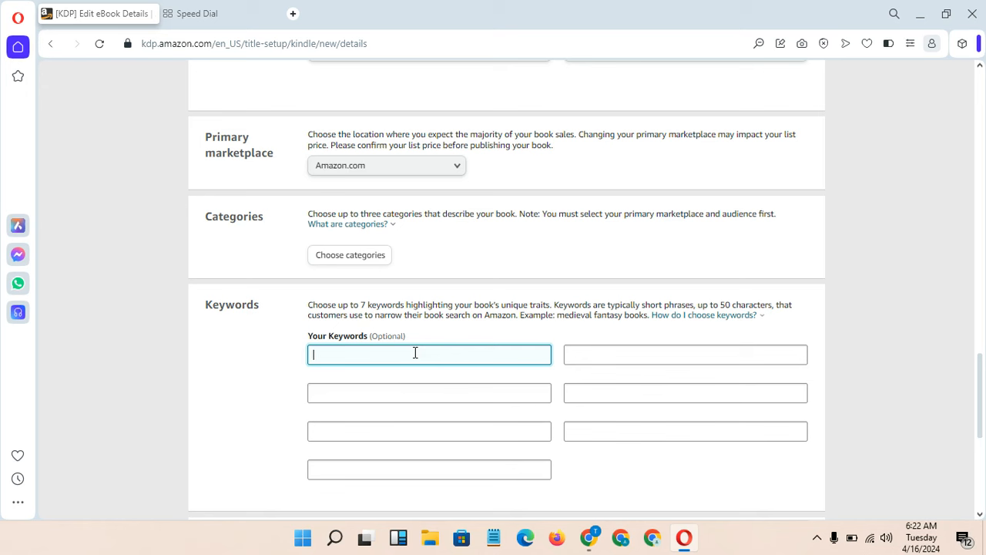
click(679, 354)
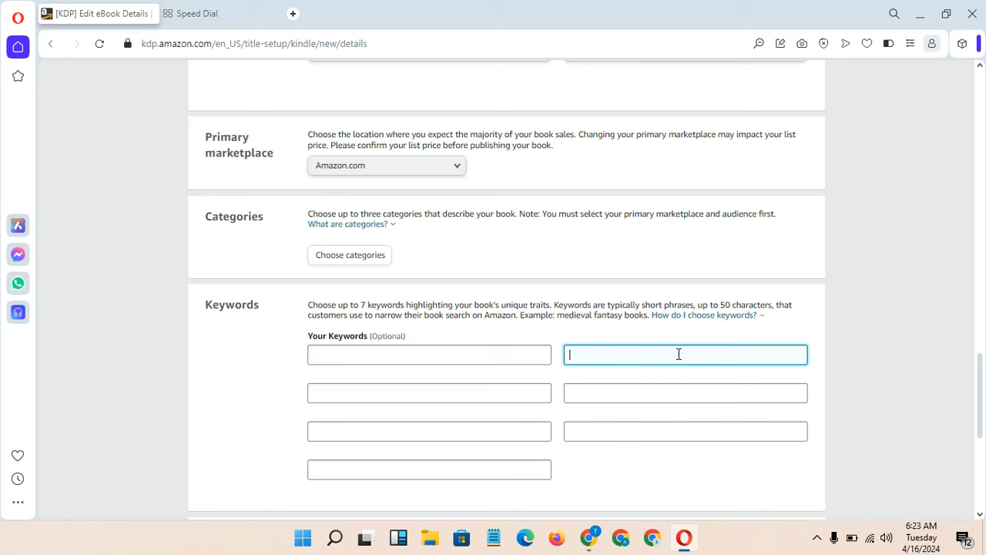
text(PUBERTY BOOKS FOR AGE 10)
key(Tab)
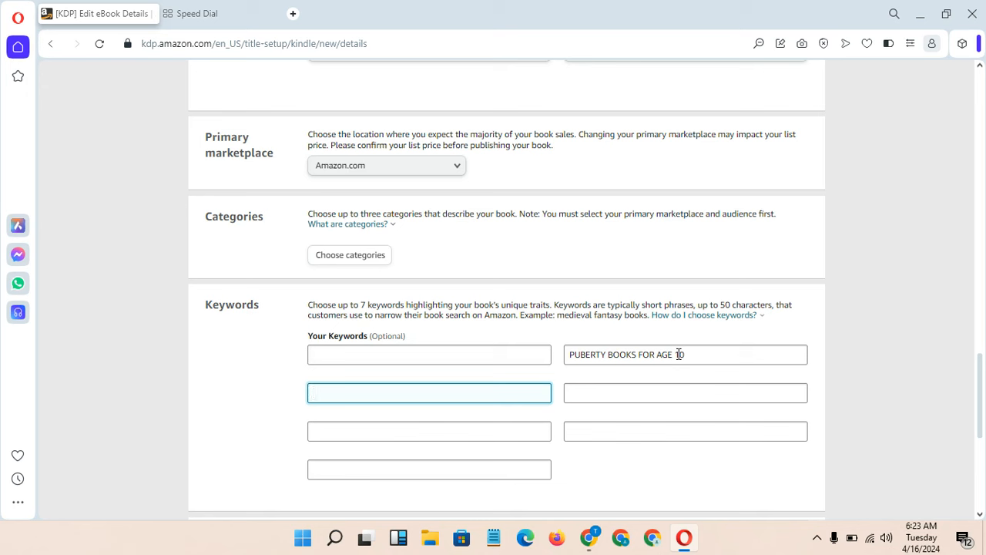
Step: Enter "nmestarustartion books" as the third keyword
text(nmestar)
text(ustarti)
text(n)
text(on book)
text(s)
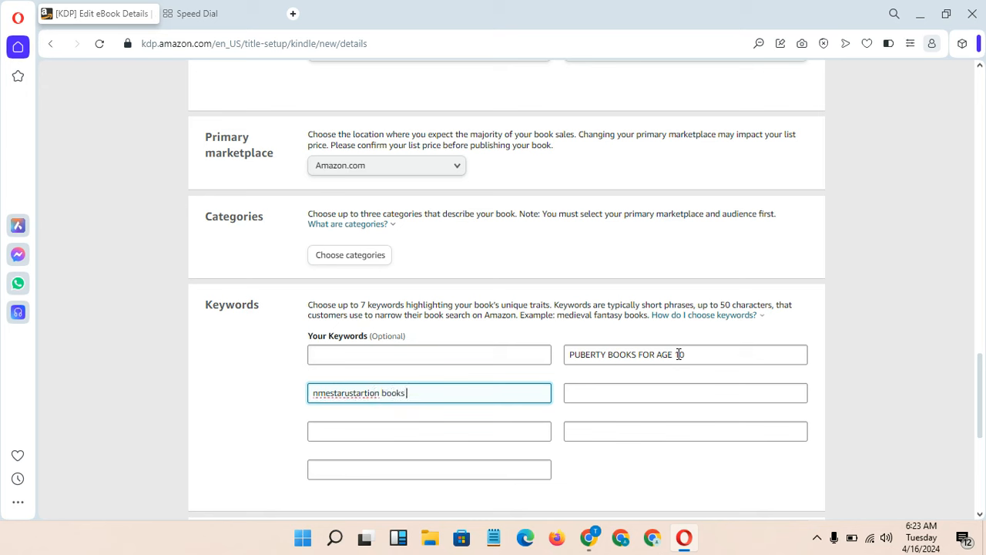
Step: Check spelling suggestions for the third keyword and remove its extra first letter so it reads "mestarustartion books"
right_click(342, 393)
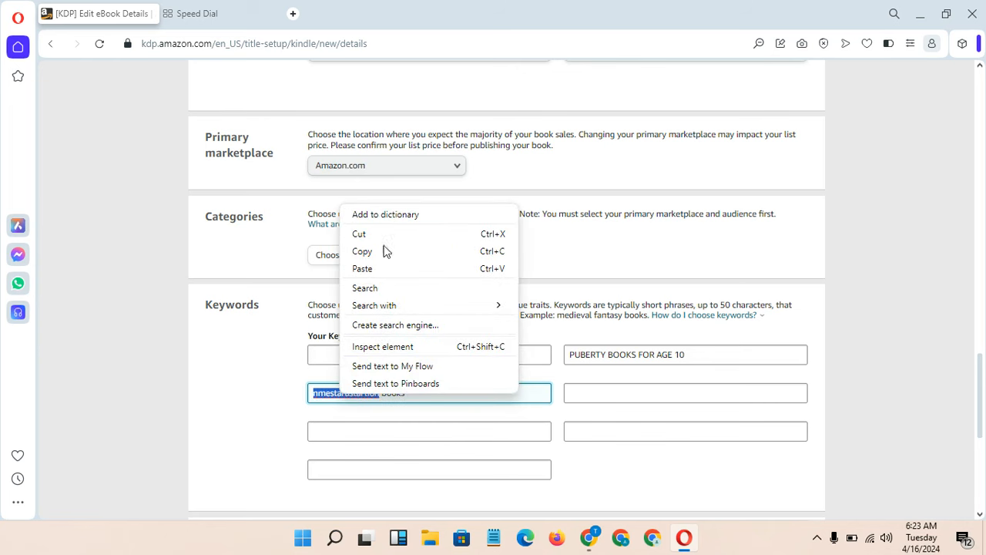
click(334, 387)
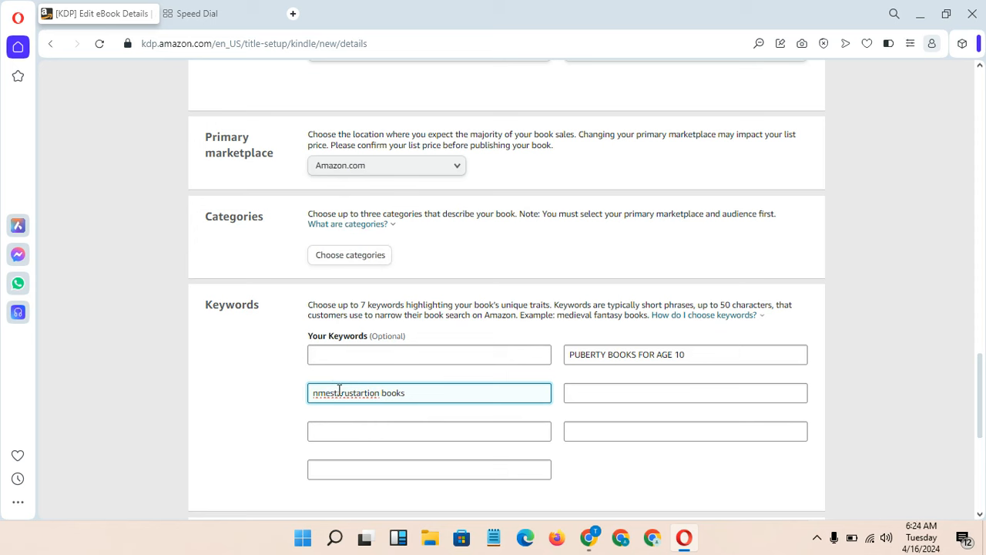
right_click(340, 394)
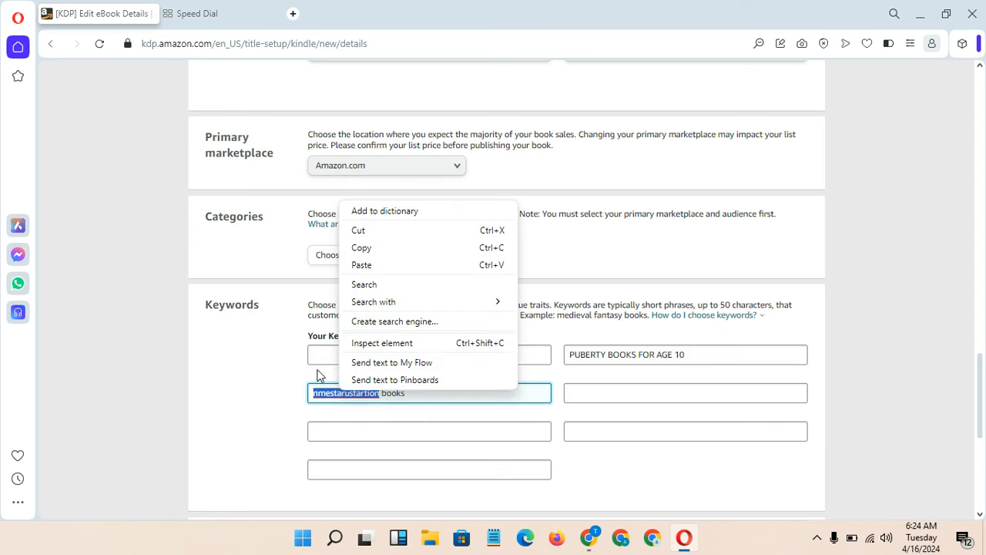
key(Escape)
click(326, 394)
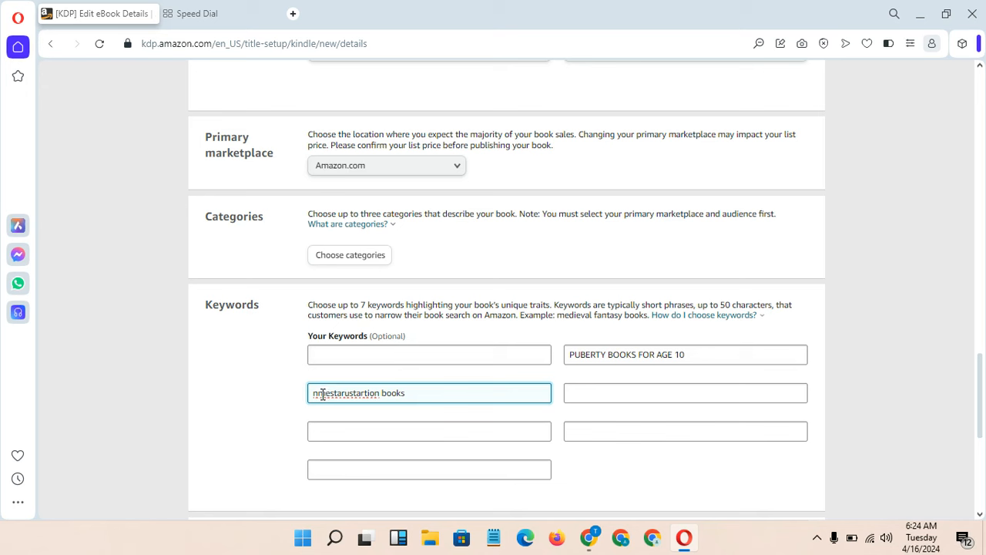
key(BackSpace)
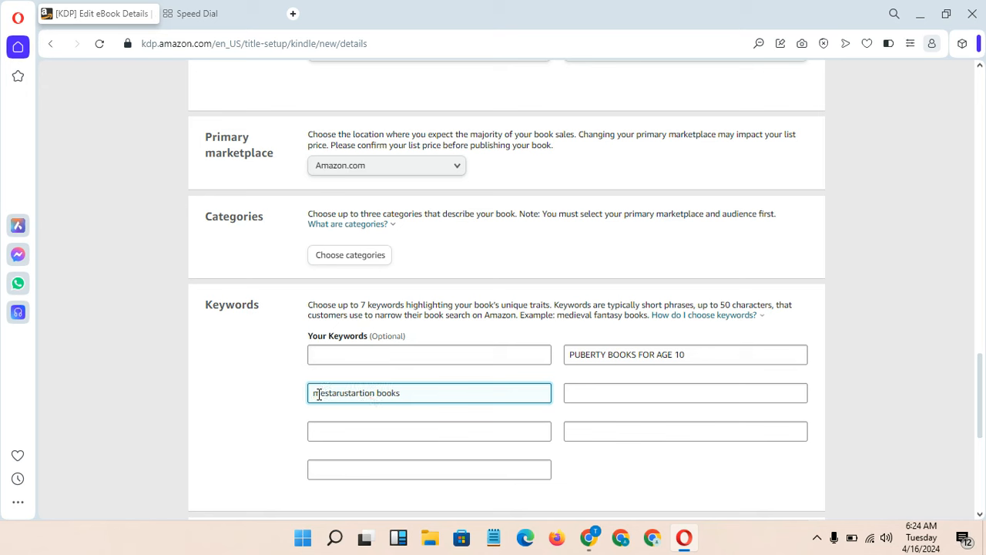
click(436, 390)
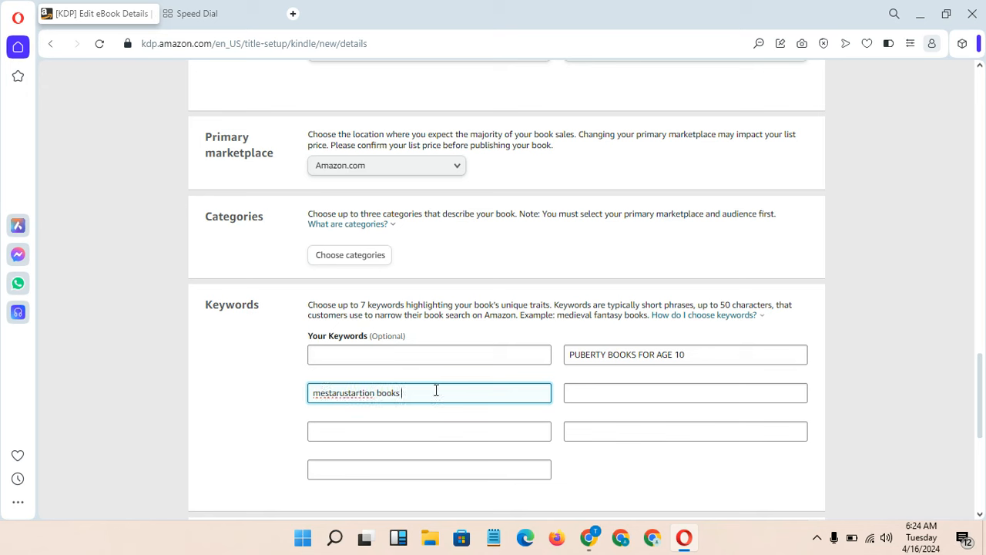
right_click(359, 393)
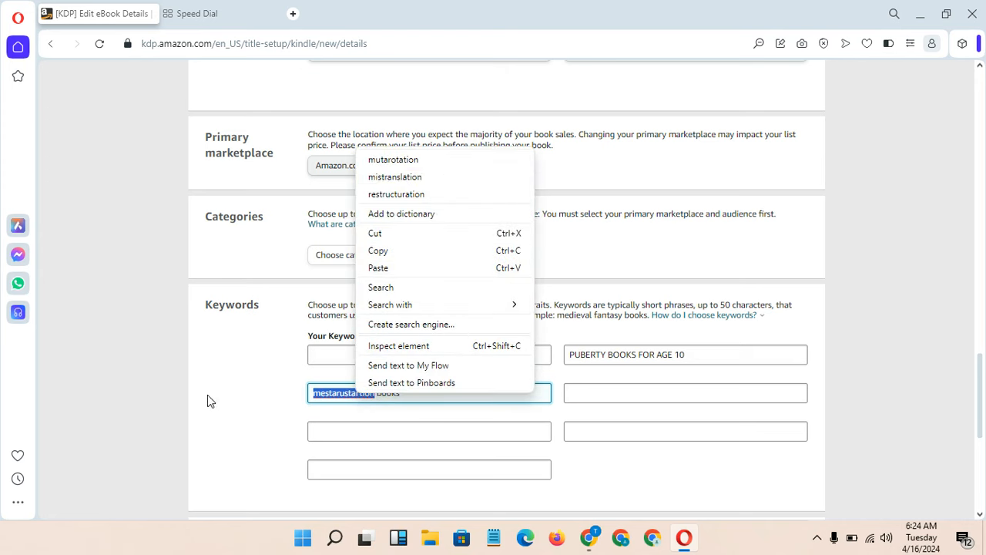
click(319, 389)
click(319, 389)
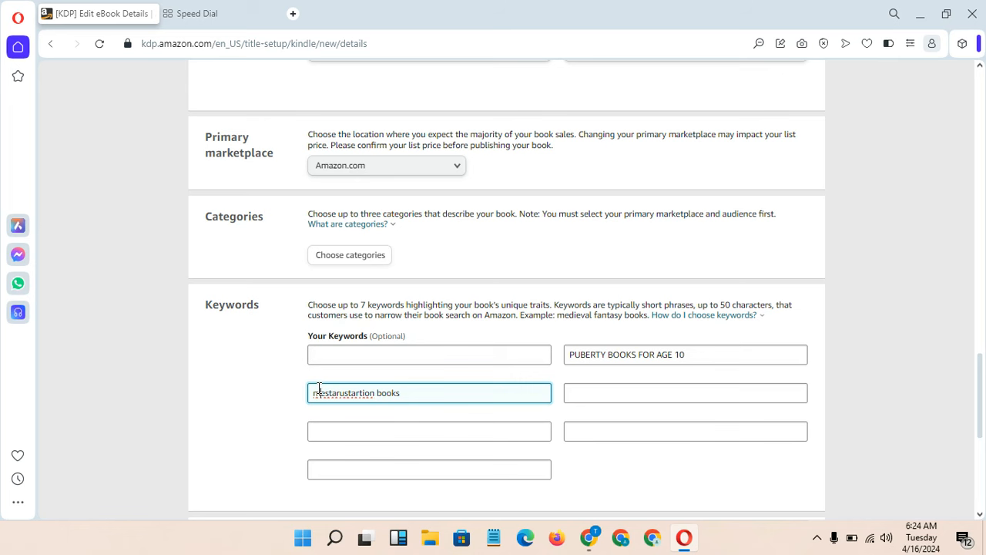
click(854, 348)
Step: Try to save the eBook details and continue to Content, and open the category selection for the book
scroll(854, 348, down, 2)
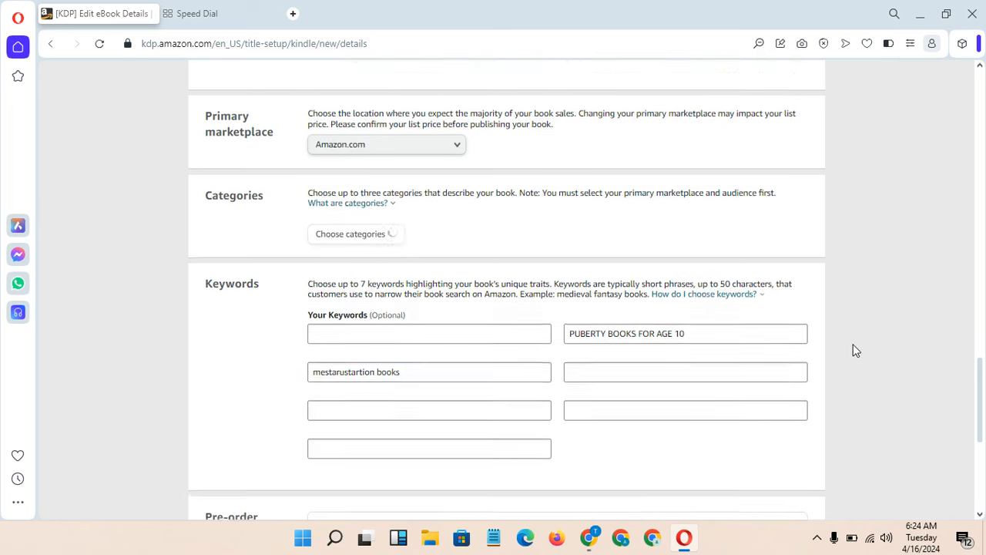
scroll(854, 349, down, 2)
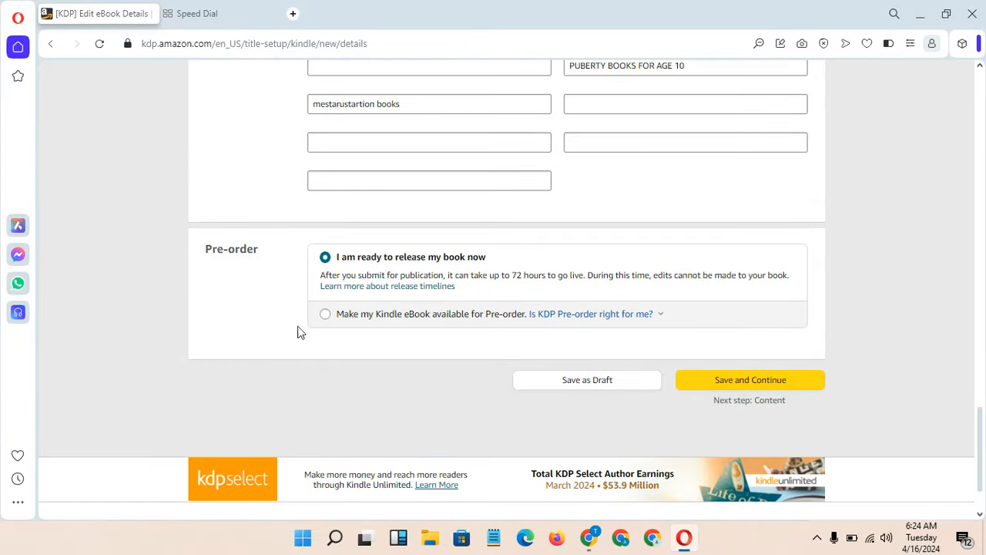
click(784, 381)
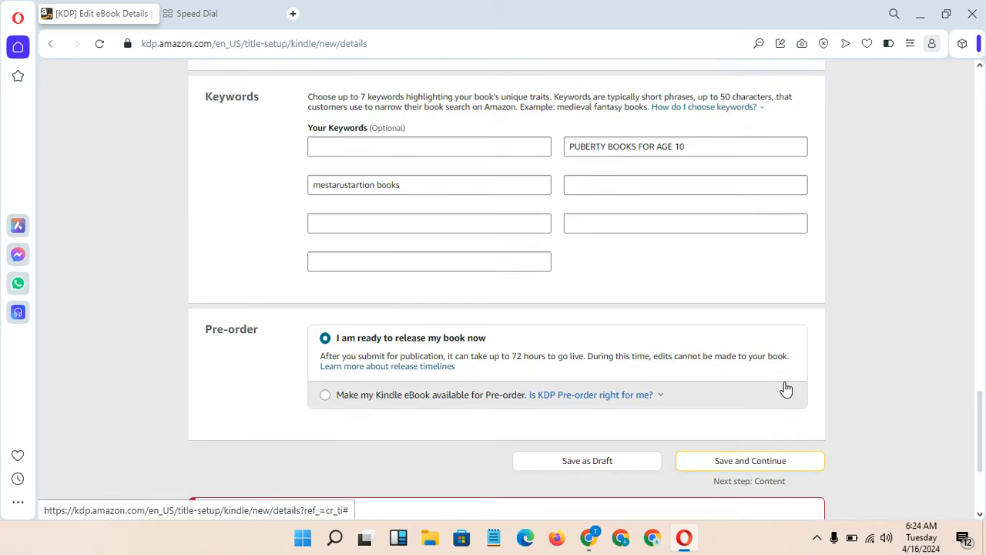
mouse_move(981, 421)
mouse_down()
mouse_move(981, 453)
mouse_move(980, 416)
mouse_up()
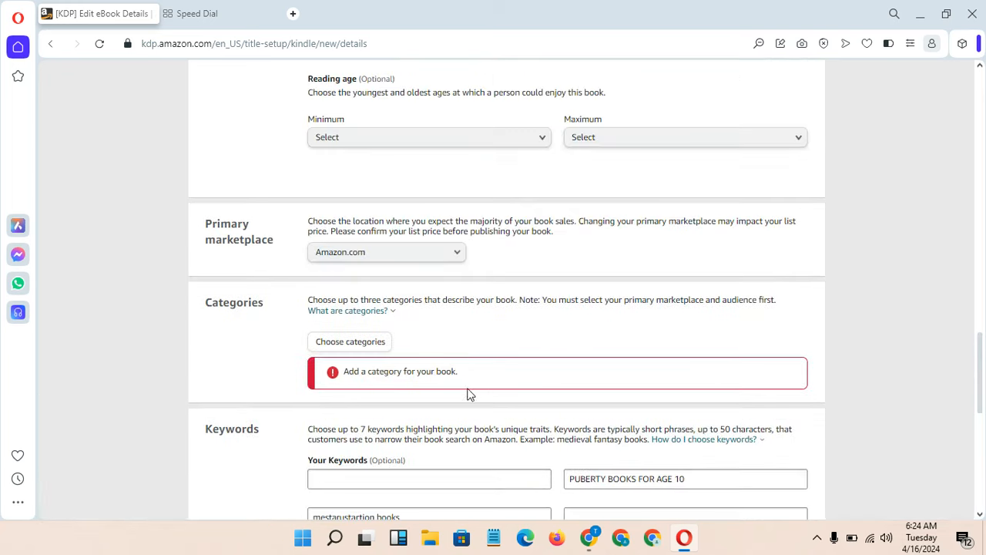
click(381, 346)
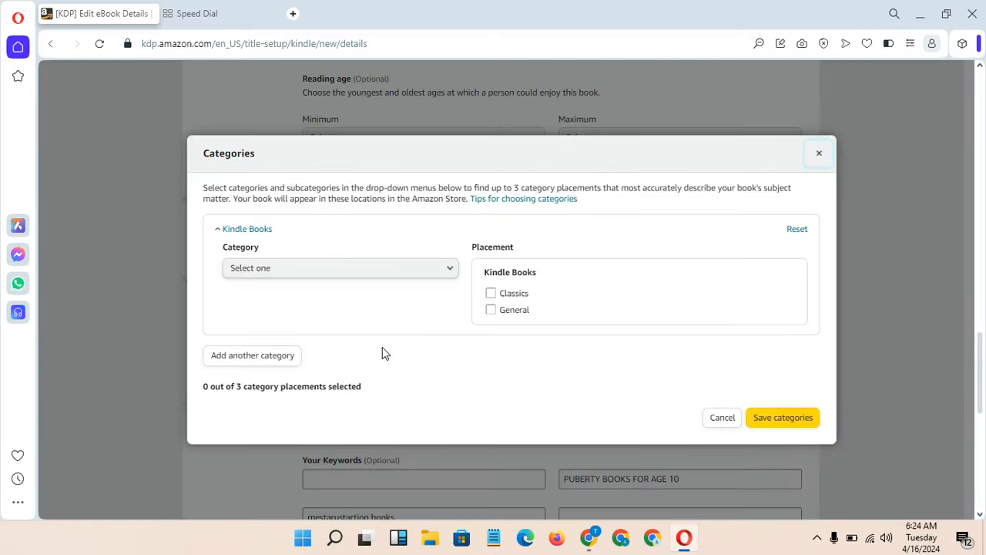
Step: Set the book's category to Teen & Young Adult with the Personal Health subcategory
click(350, 269)
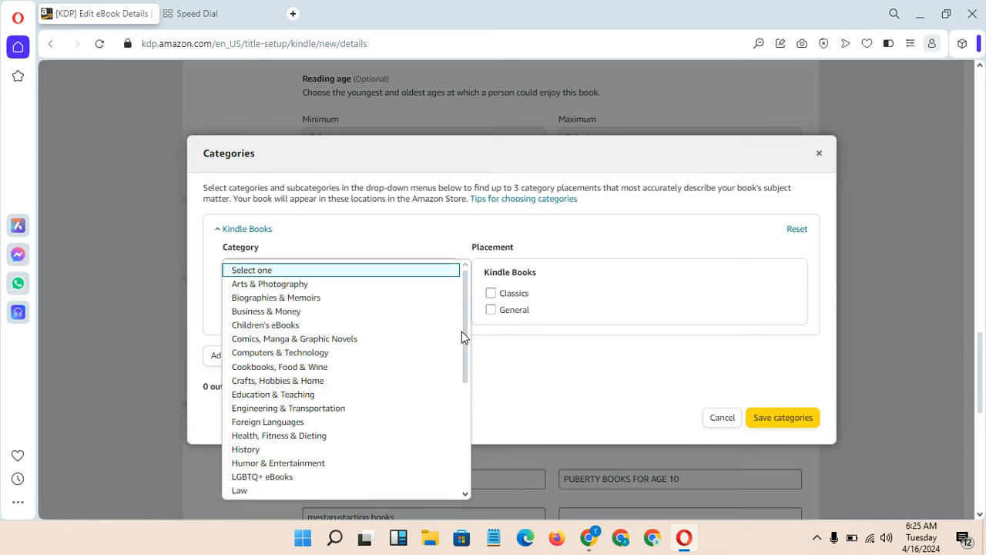
drag(462, 337, 479, 447)
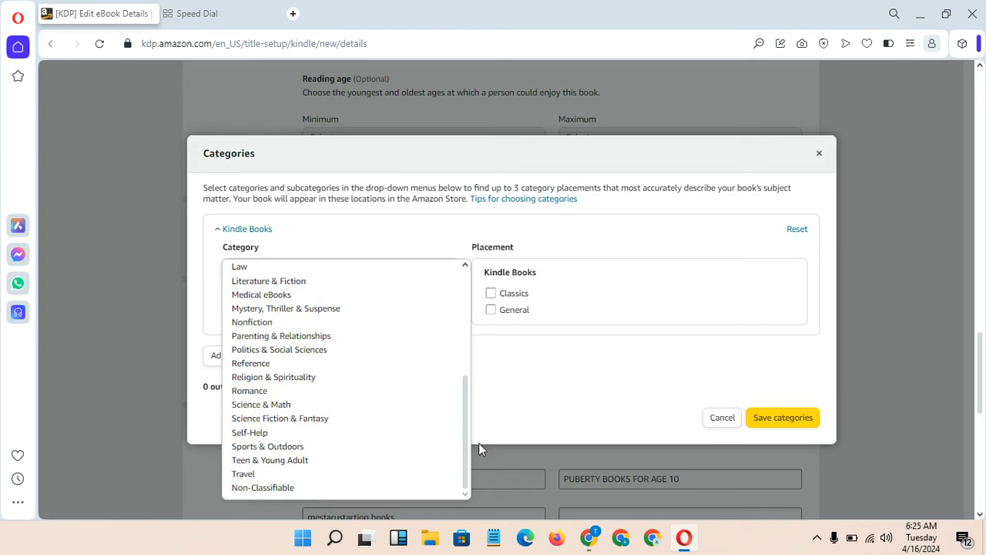
click(302, 460)
click(336, 313)
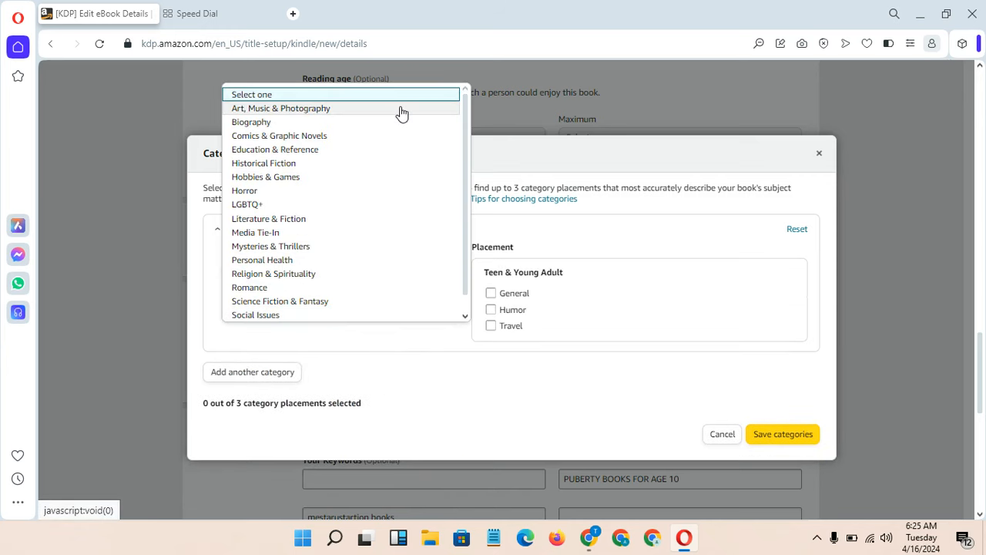
click(373, 262)
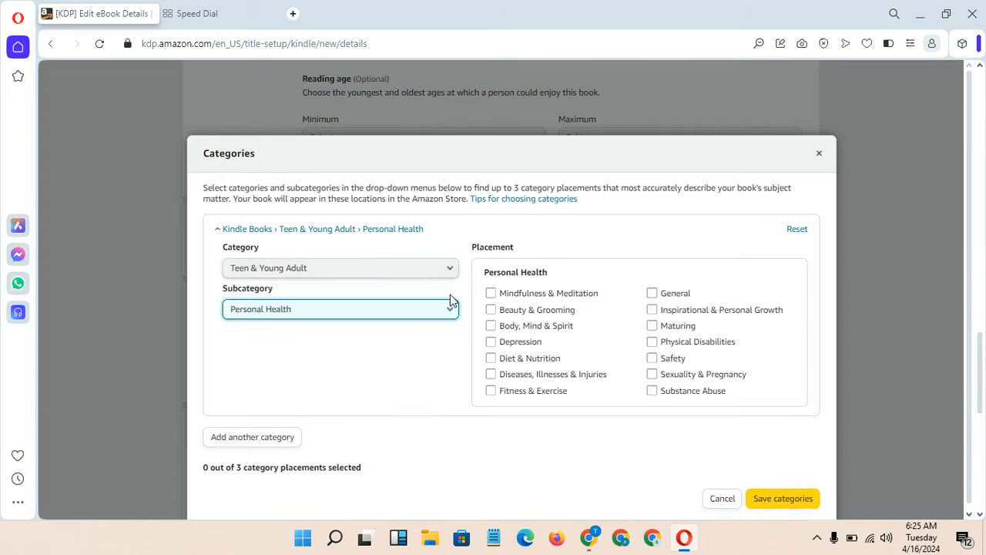
Step: Change the category to Parenting & Relationships with the subcategories Parenting and Health & Nutrition
click(331, 270)
click(331, 271)
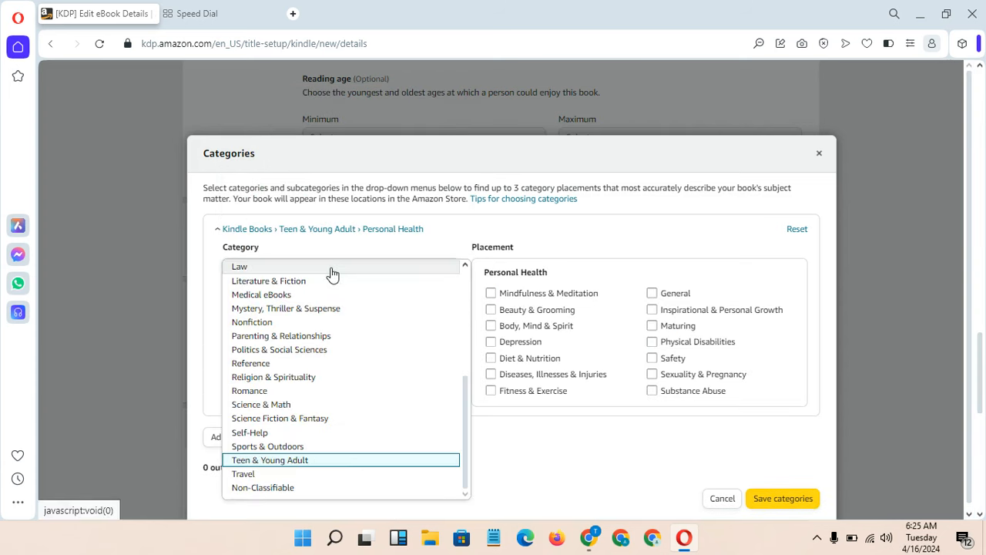
drag(468, 442, 464, 432)
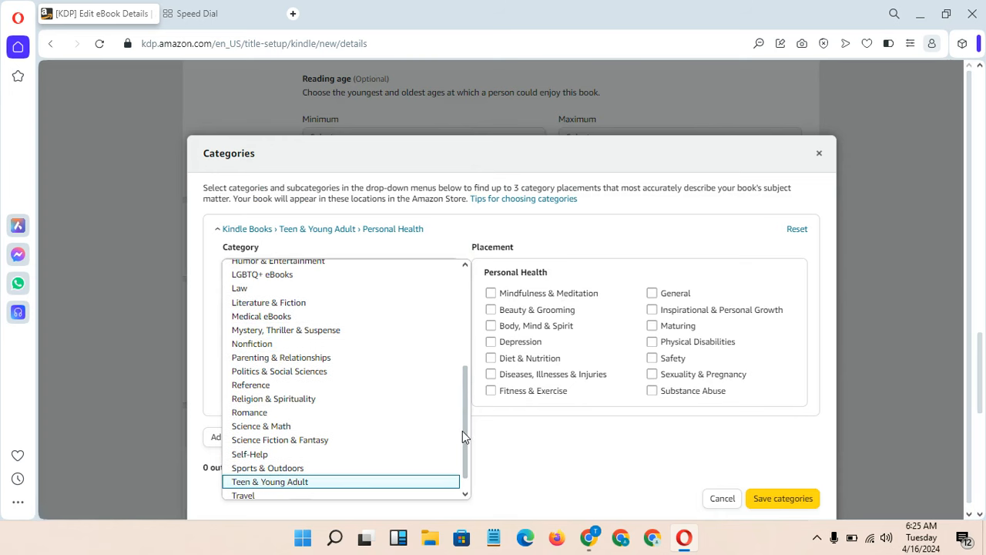
click(321, 360)
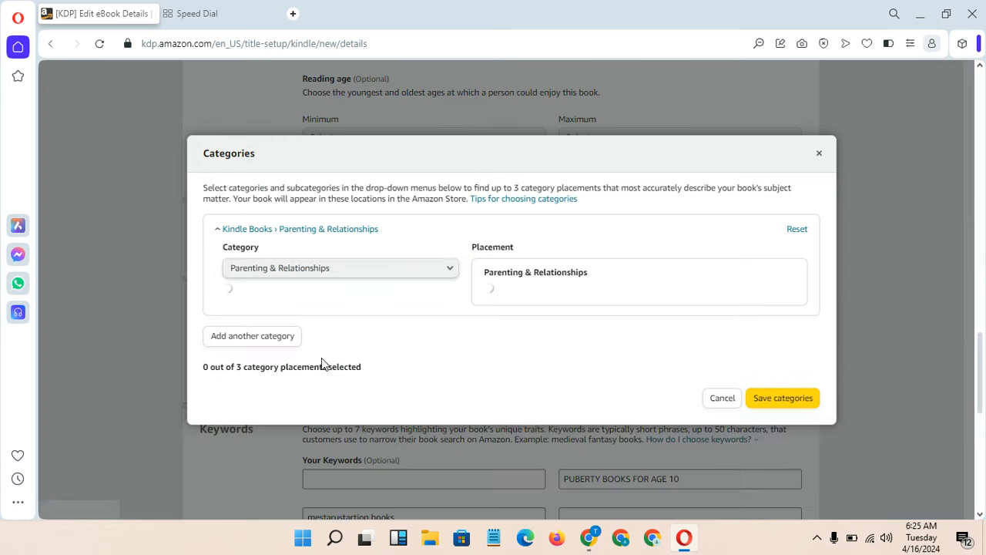
click(287, 309)
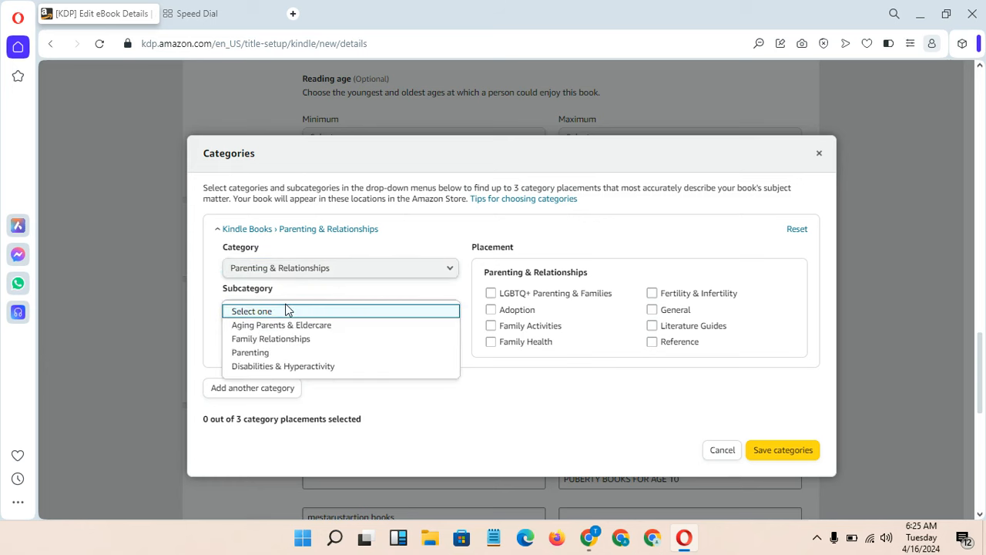
click(355, 354)
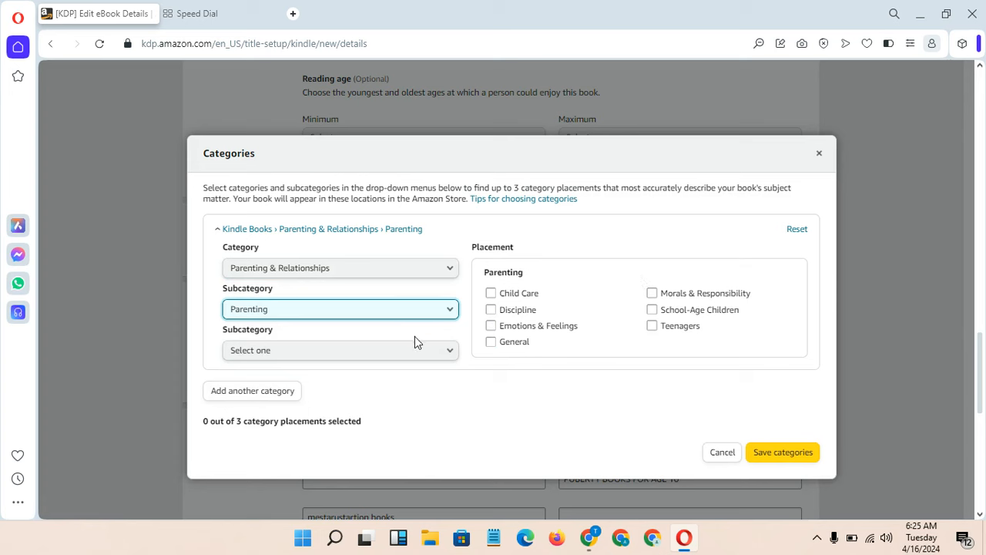
click(376, 354)
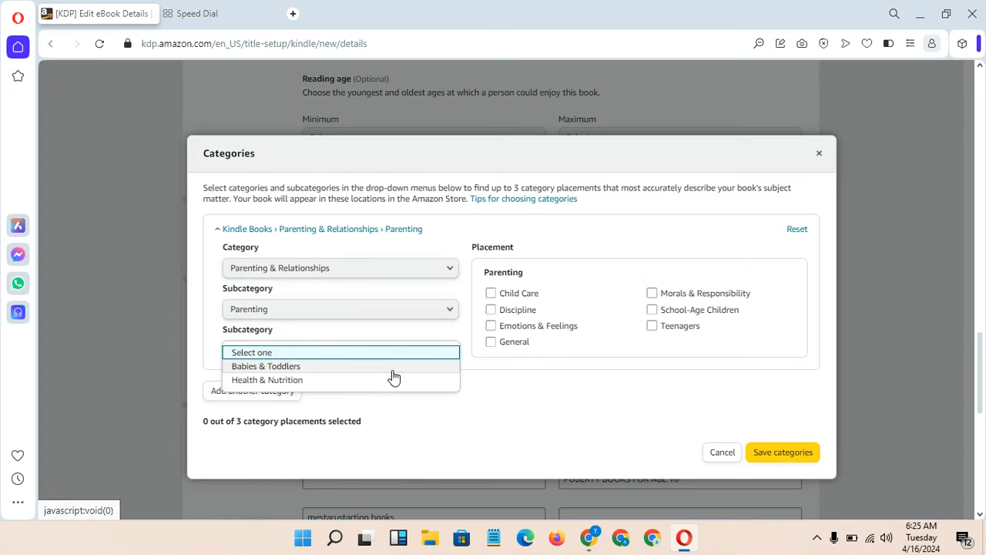
click(402, 380)
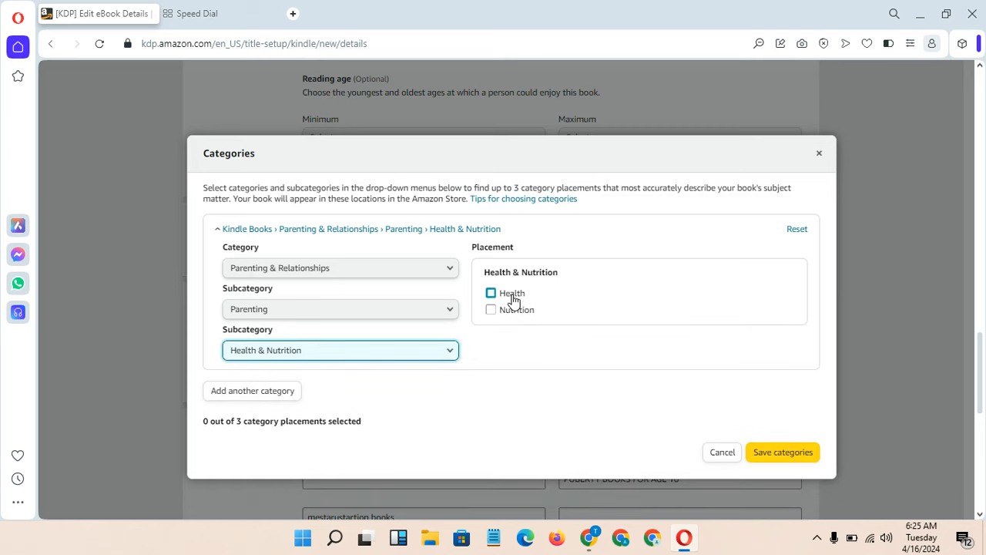
Step: Change the last subcategory to Babies & Toddlers, select the Child Development placement, and save the categories
click(342, 358)
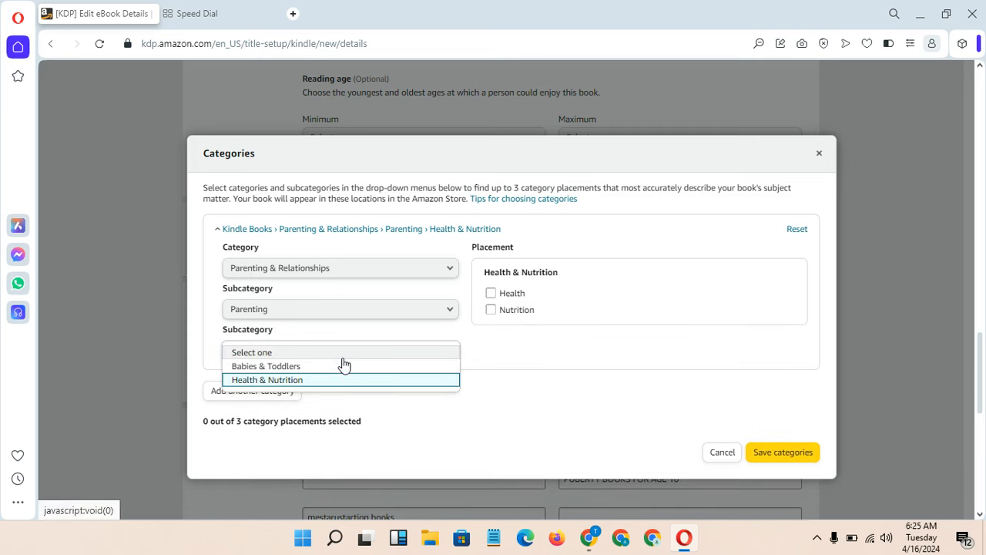
click(343, 367)
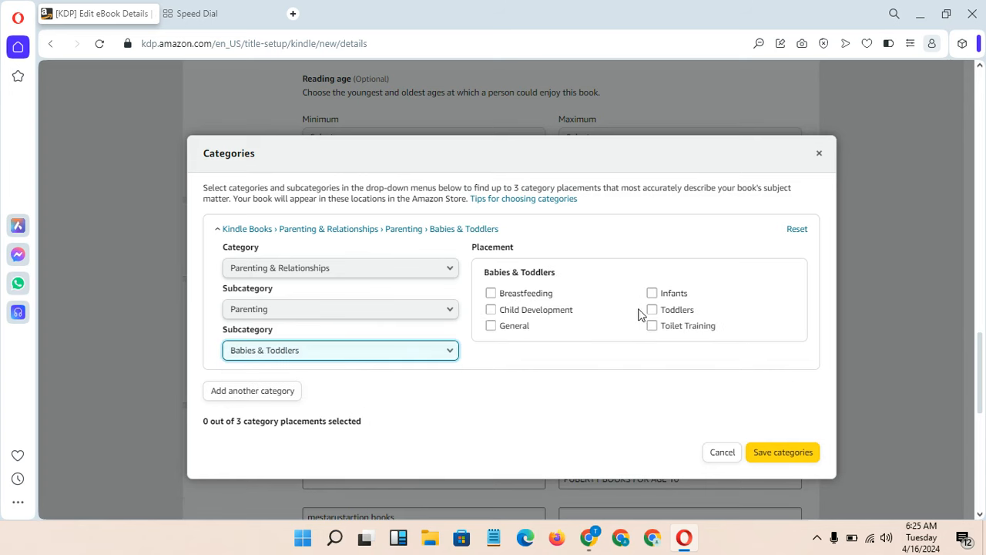
click(554, 311)
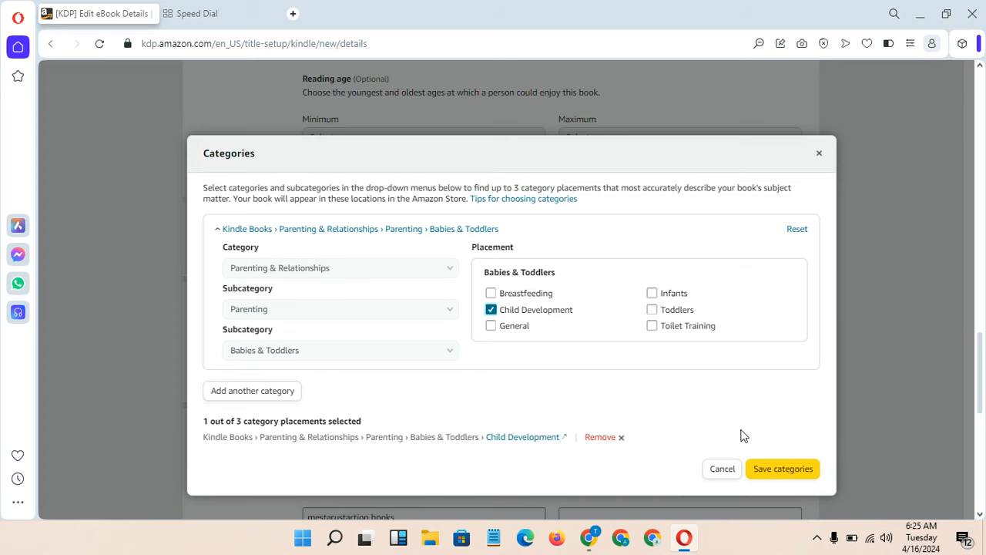
click(797, 470)
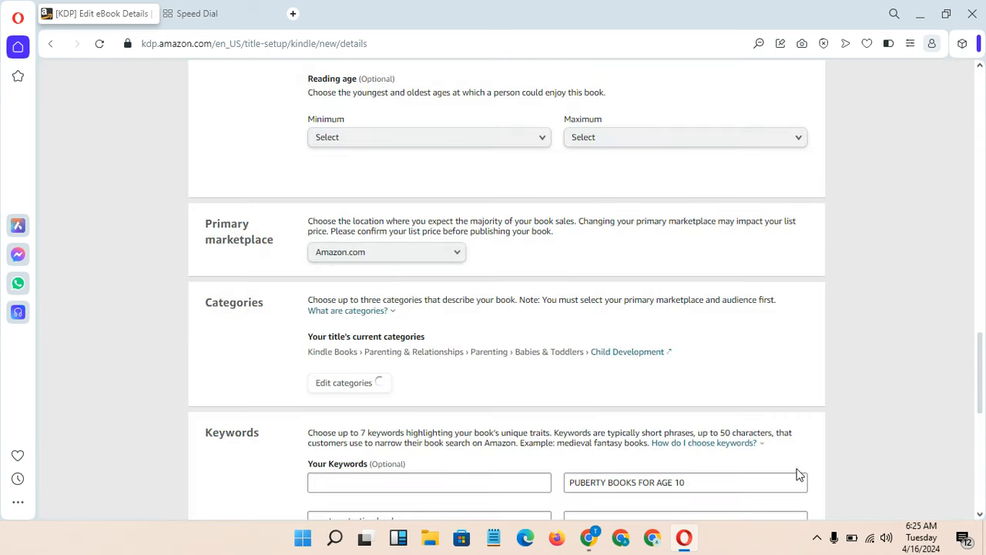
Step: Save the eBook details and continue to the Content stage
drag(984, 378, 984, 473)
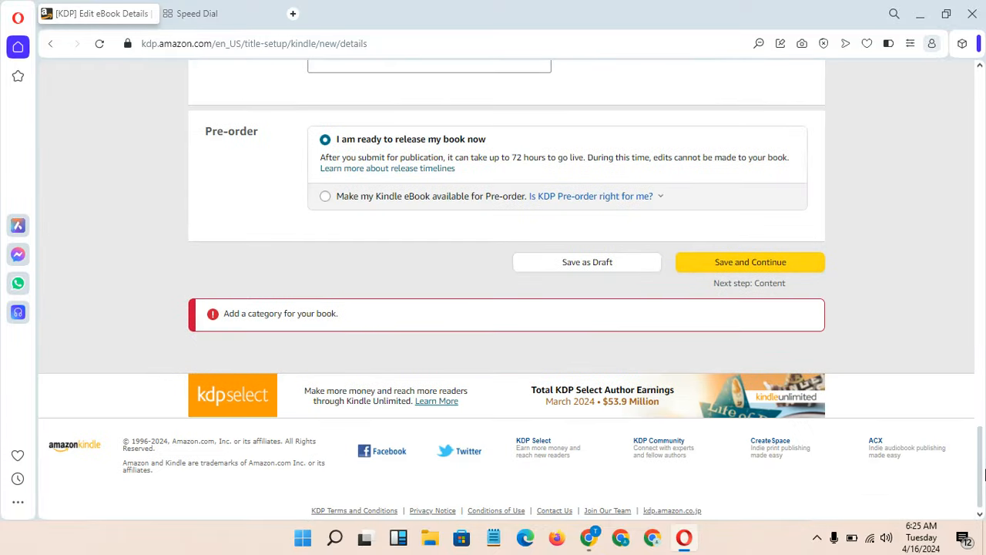
click(734, 268)
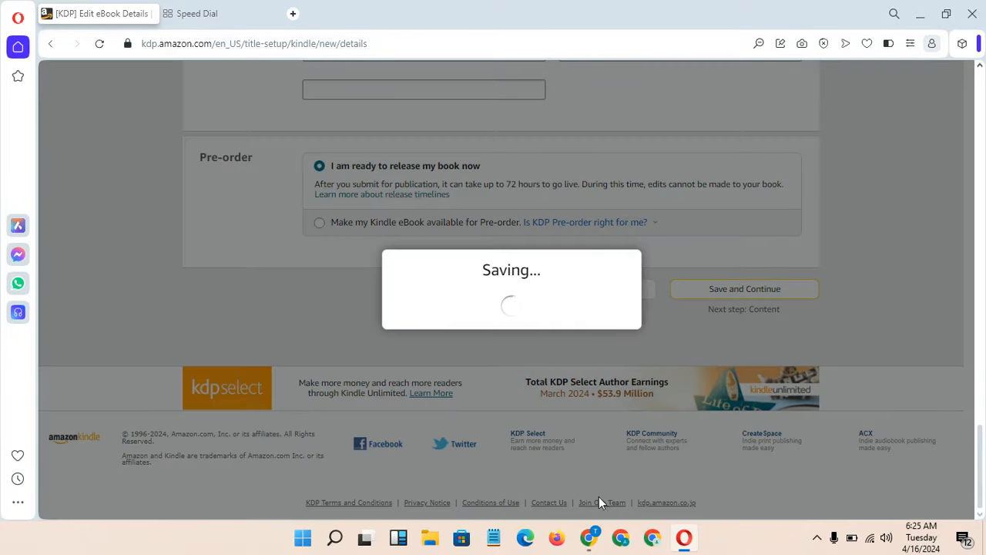
mouse_move(589, 543)
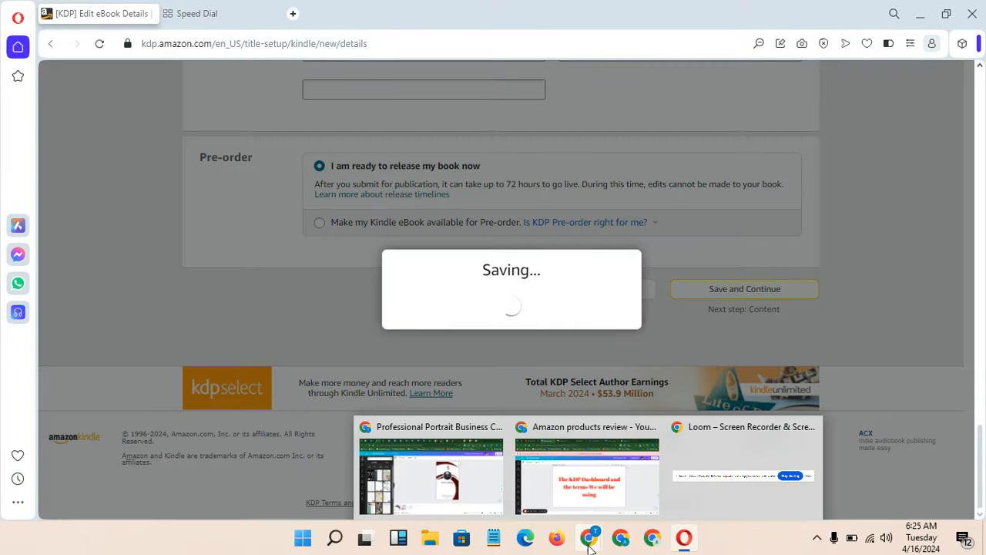
click(574, 480)
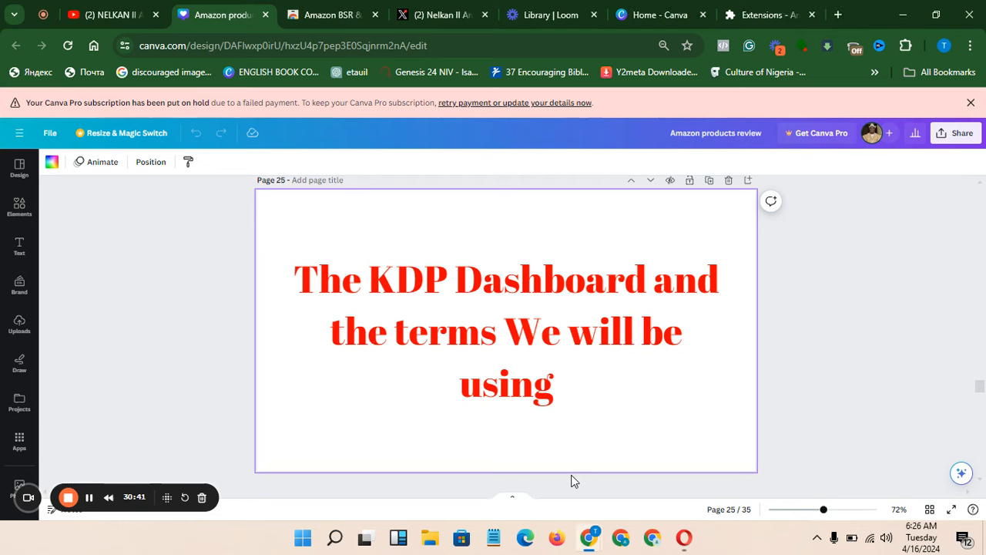
click(681, 541)
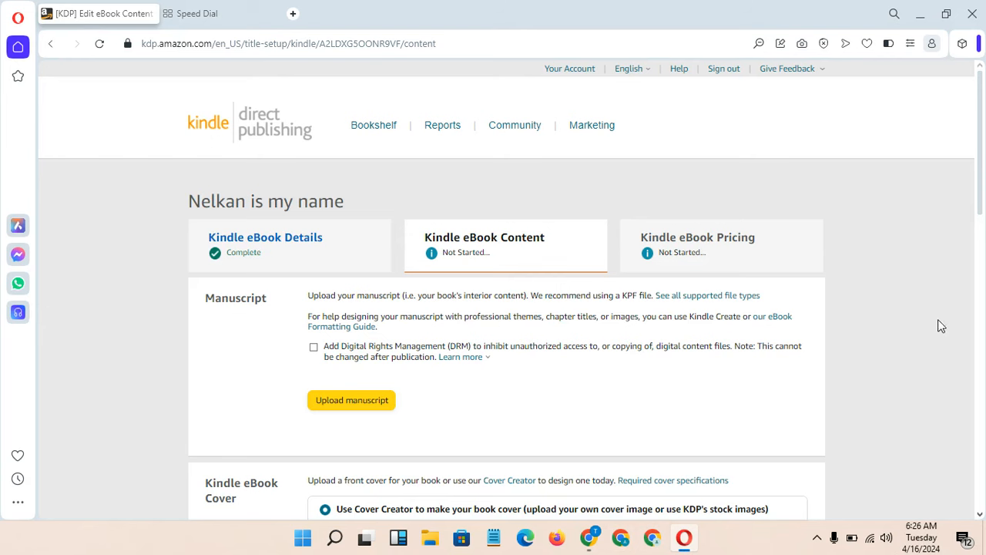
Step: Upload the downloaded file GEMINI ULTRA.zip as the book's manuscript
scroll(921, 319, down, 3)
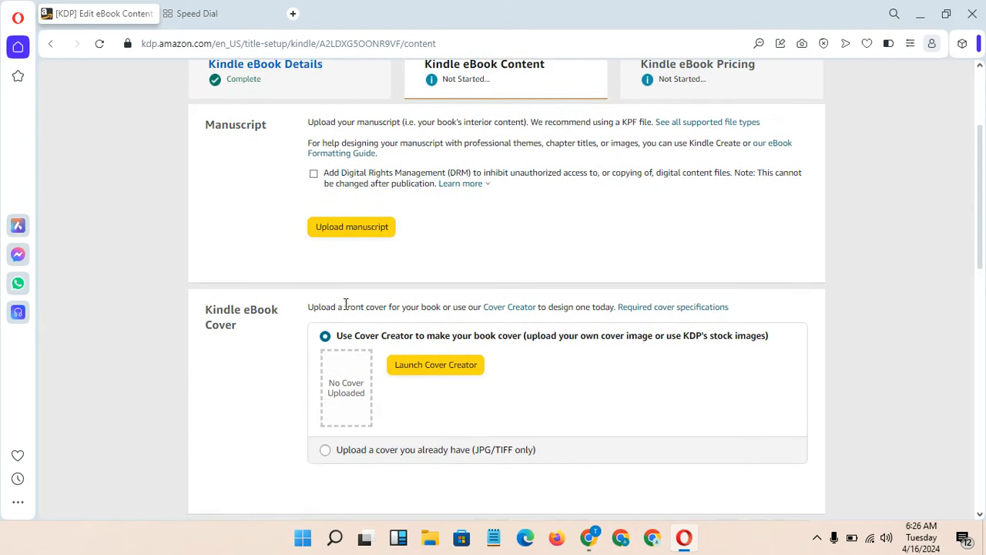
click(341, 235)
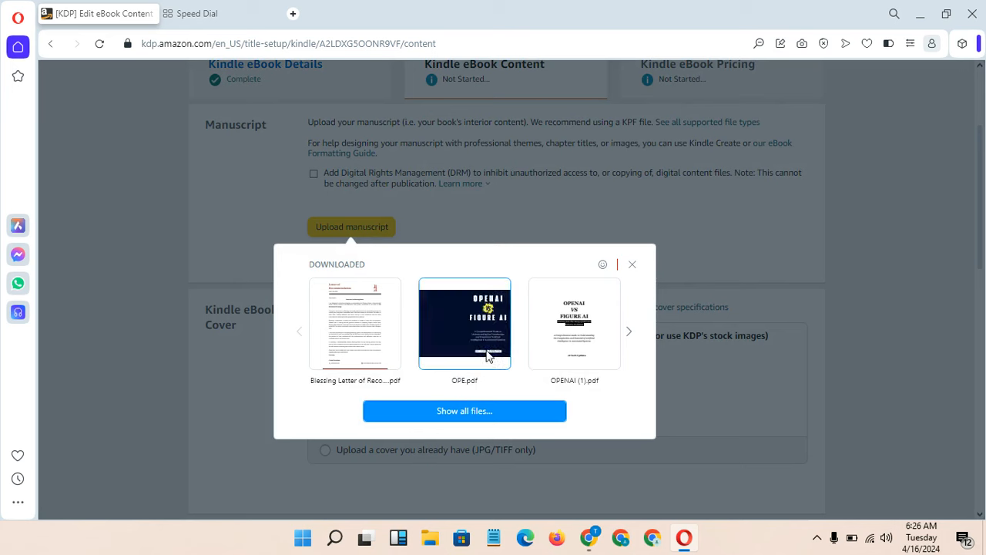
click(631, 334)
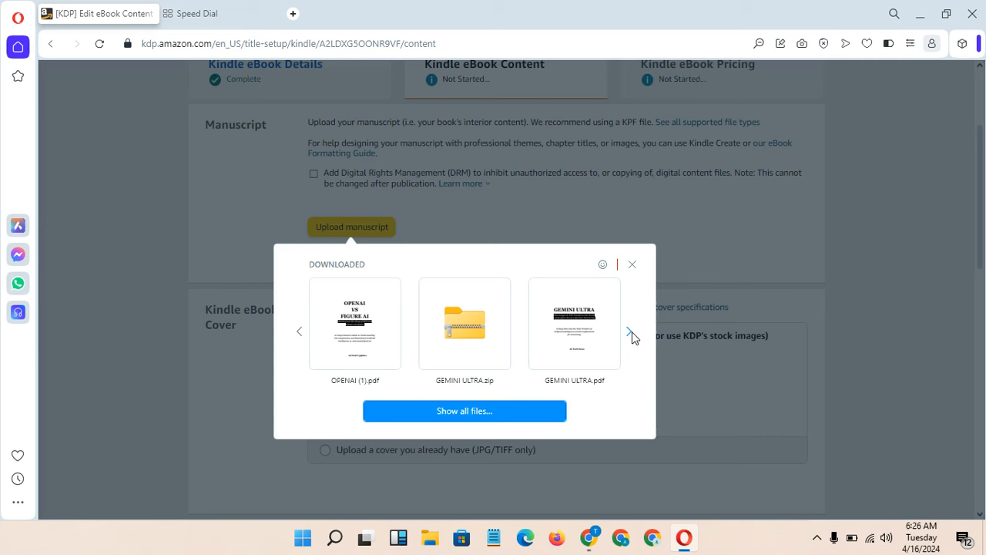
click(632, 338)
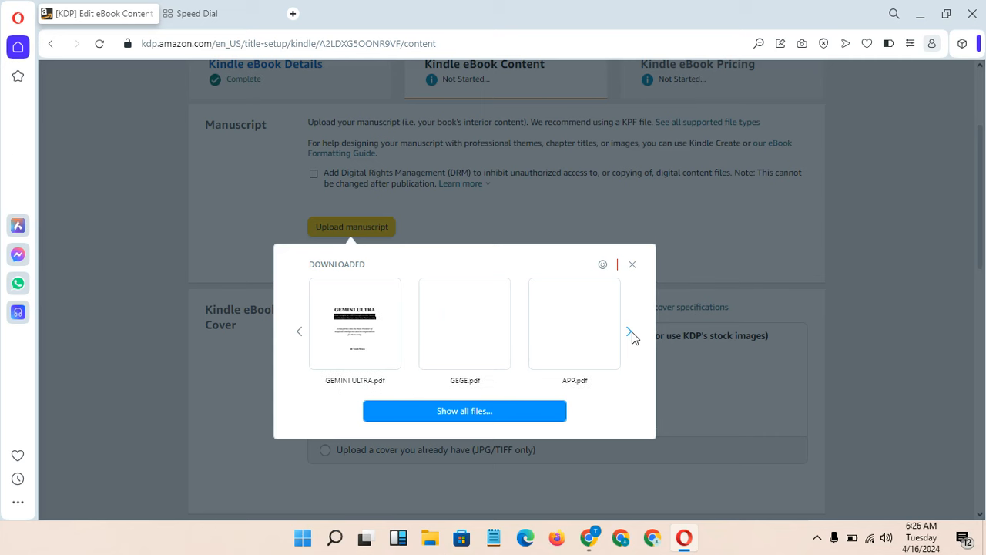
click(301, 335)
click(446, 342)
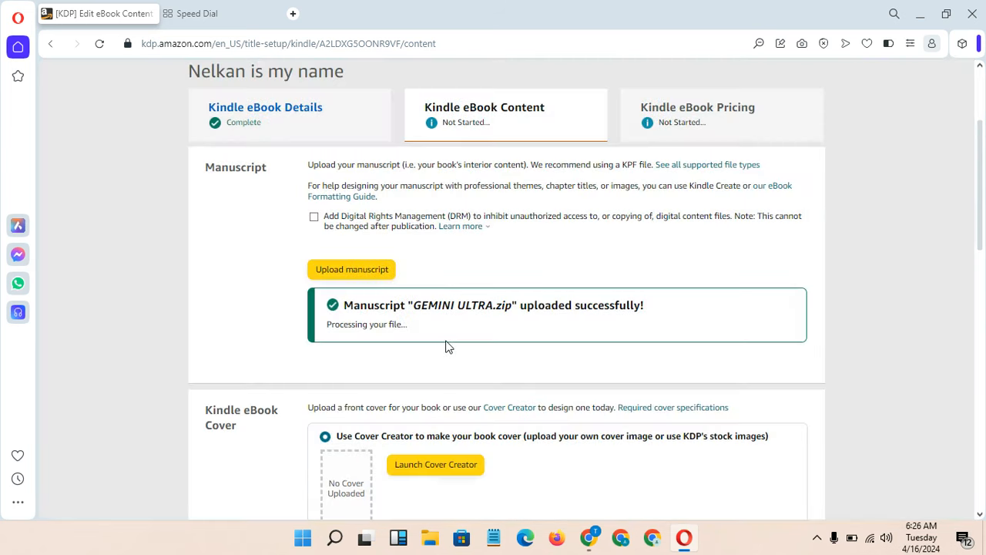
Step: Choose to upload an existing cover for the eBook and upload OPE.jpg as the cover file
drag(977, 183, 979, 198)
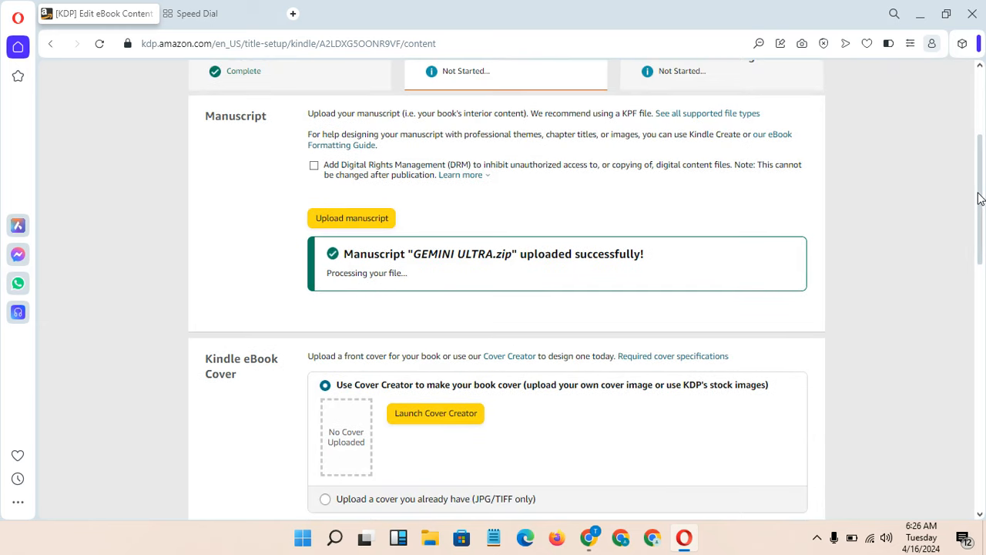
scroll(979, 198, down, 3)
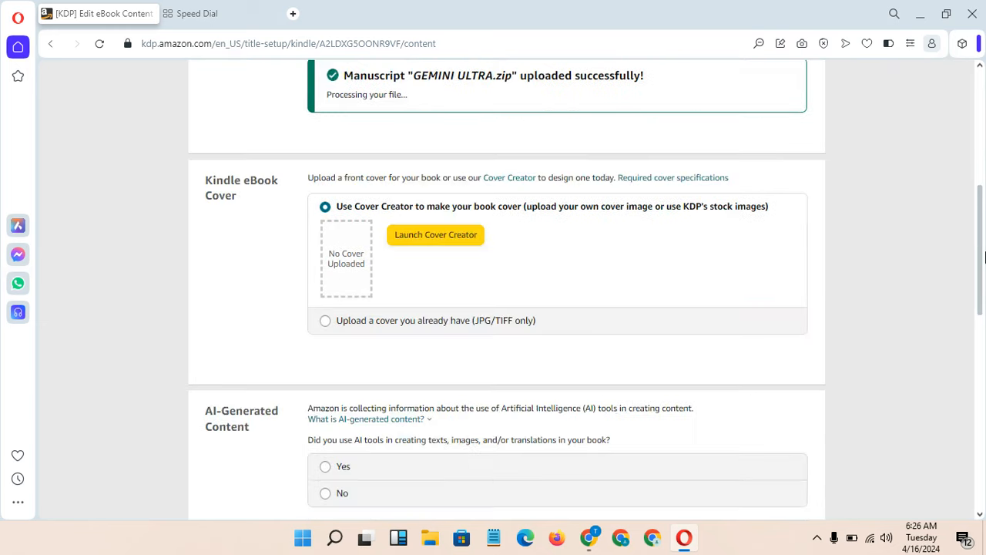
click(413, 283)
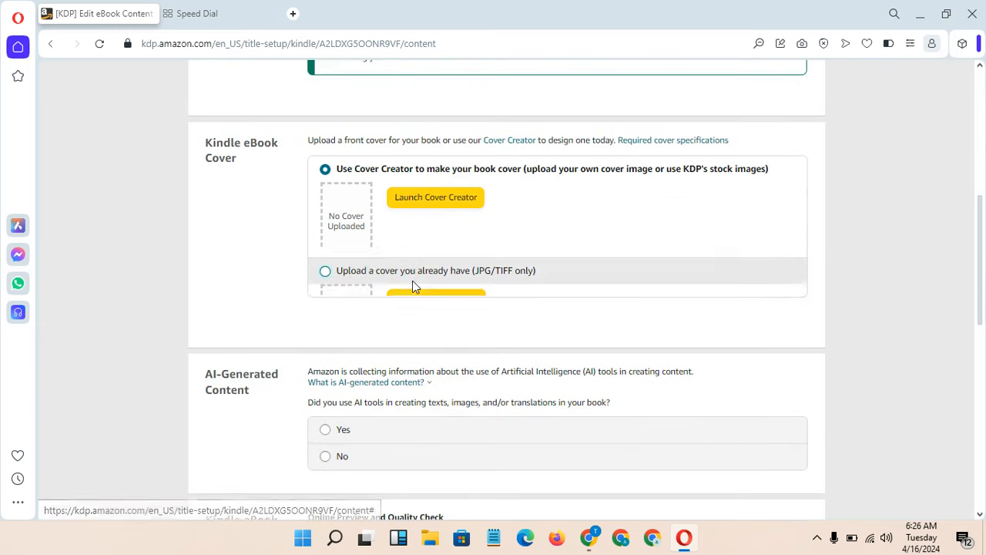
click(431, 235)
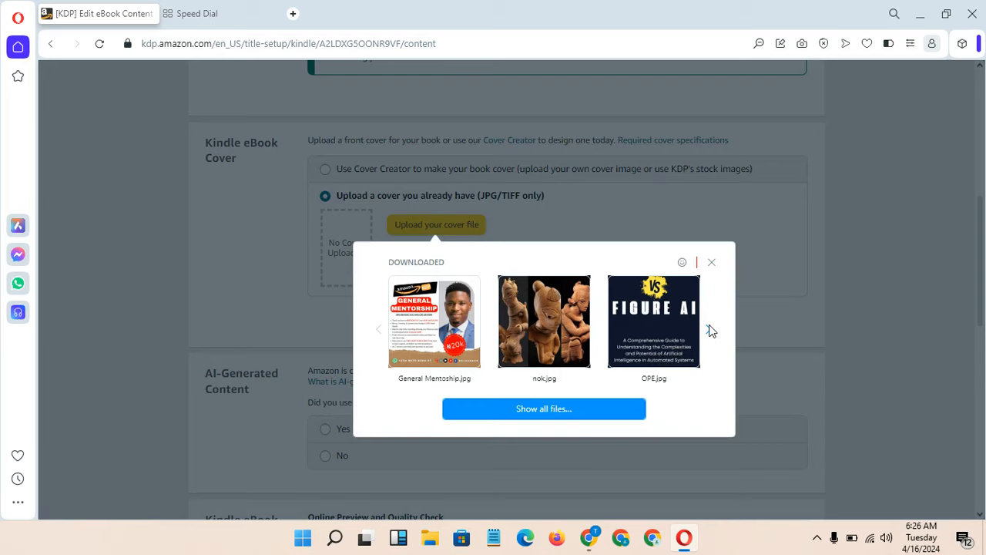
click(673, 320)
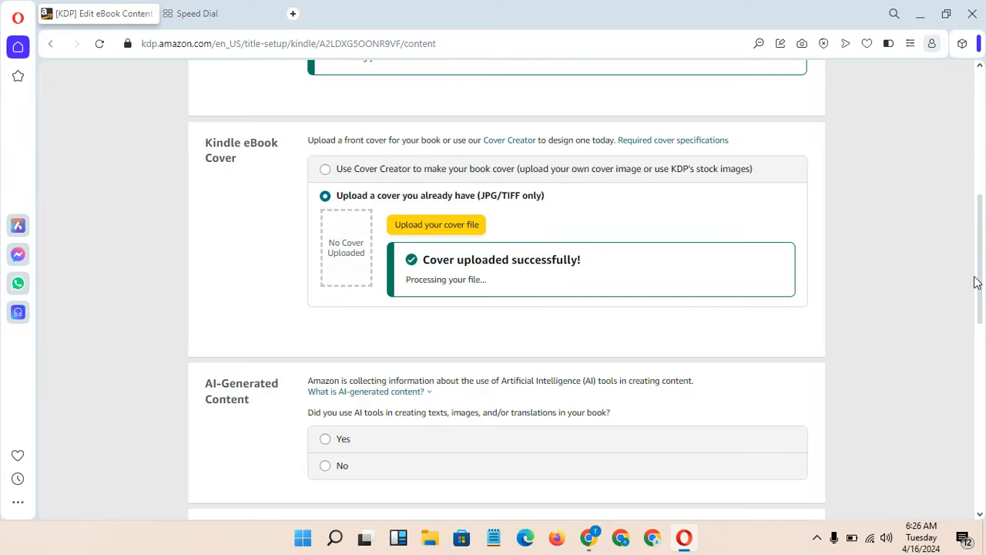
Step: Try to save the eBook content and continue to Pricing
scroll(976, 279, down, 2)
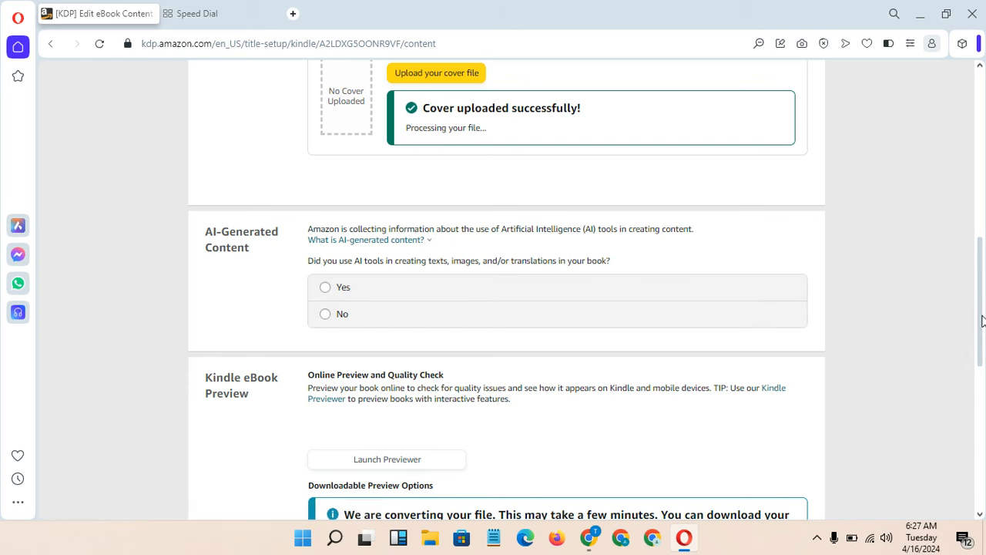
drag(984, 321, 983, 427)
click(747, 369)
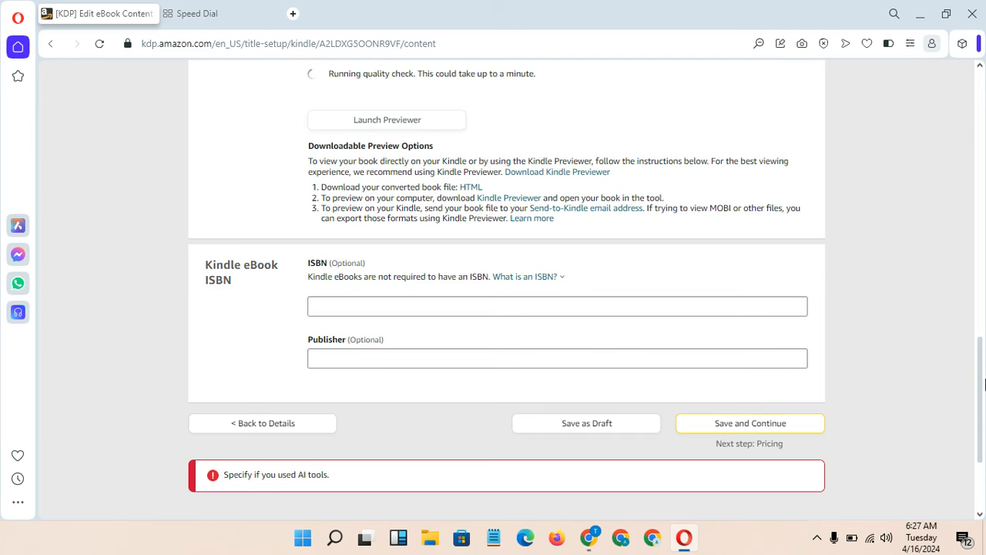
Step: Answer No to using AI tools for the book's content, then save and continue to Pricing
drag(980, 382, 972, 301)
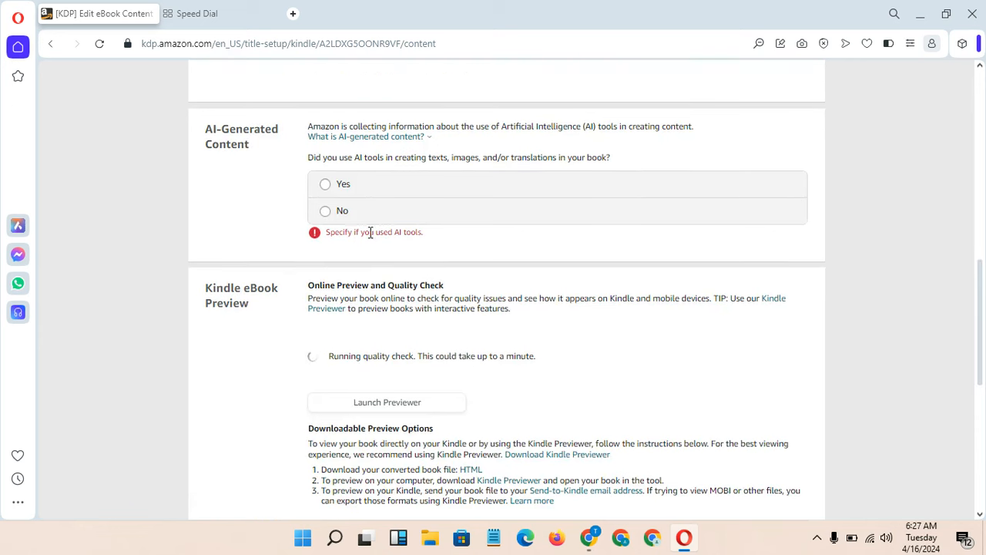
click(346, 212)
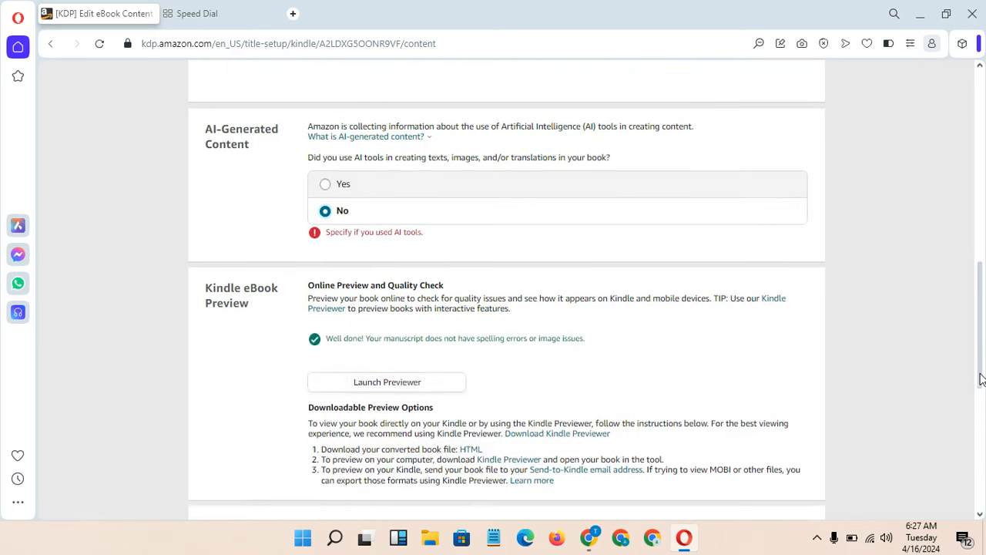
scroll(980, 378, down, 4)
click(717, 393)
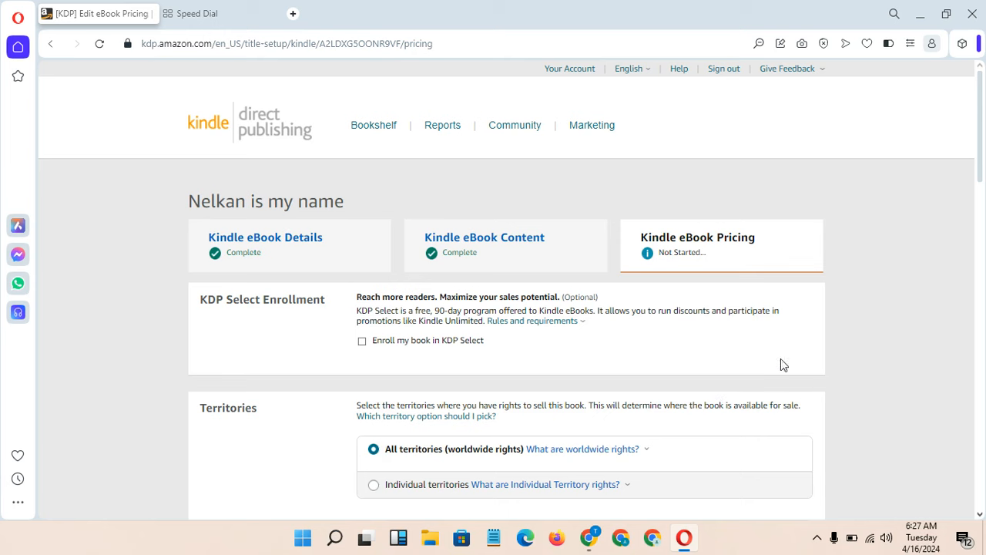
Step: Select the 70% royalty plan and set the Amazon.com list price to 4.99 USD
drag(983, 175, 981, 234)
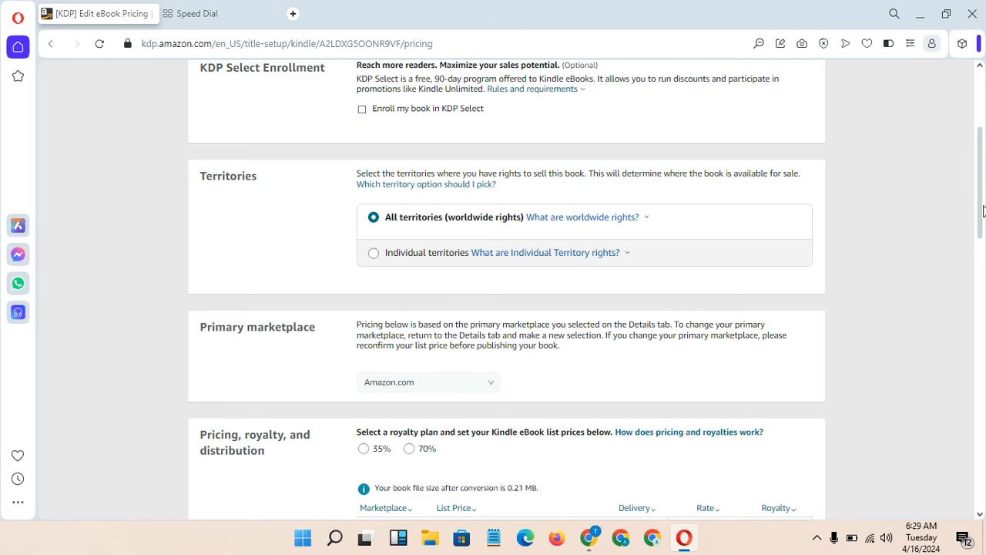
drag(984, 220, 984, 271)
click(410, 224)
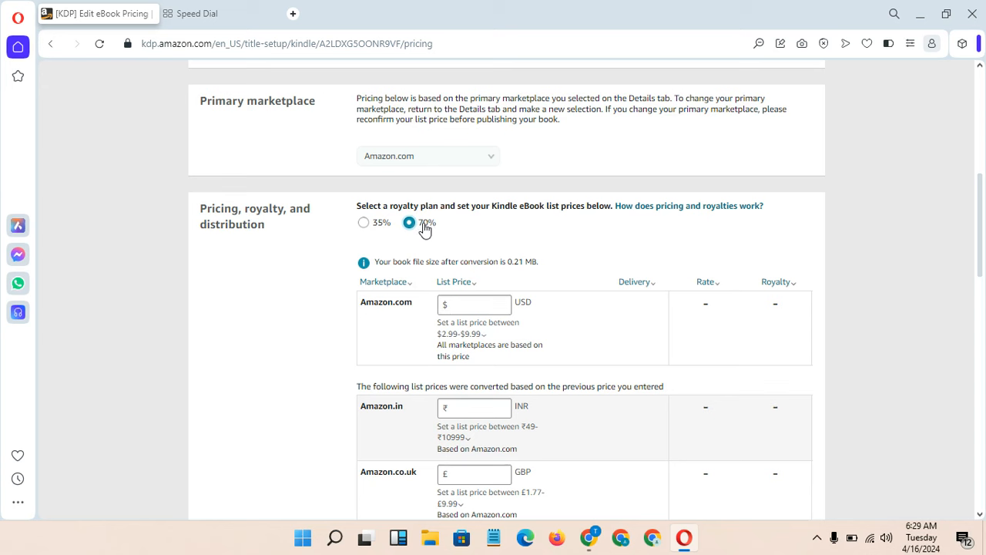
click(478, 305)
text(4.99)
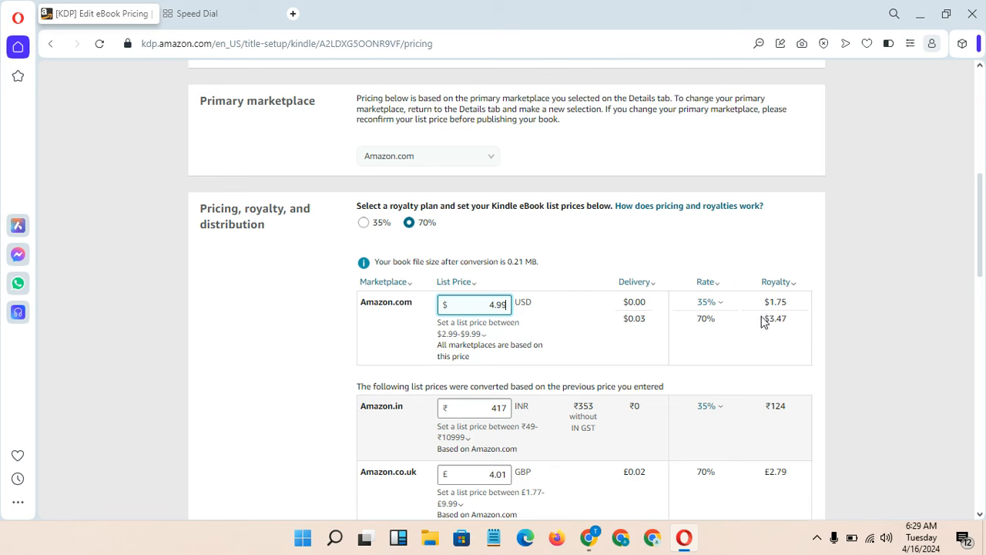
Step: Examine the Amazon.com royalty at the 70% rate and the converted prices for the other marketplaces
drag(763, 322, 792, 325)
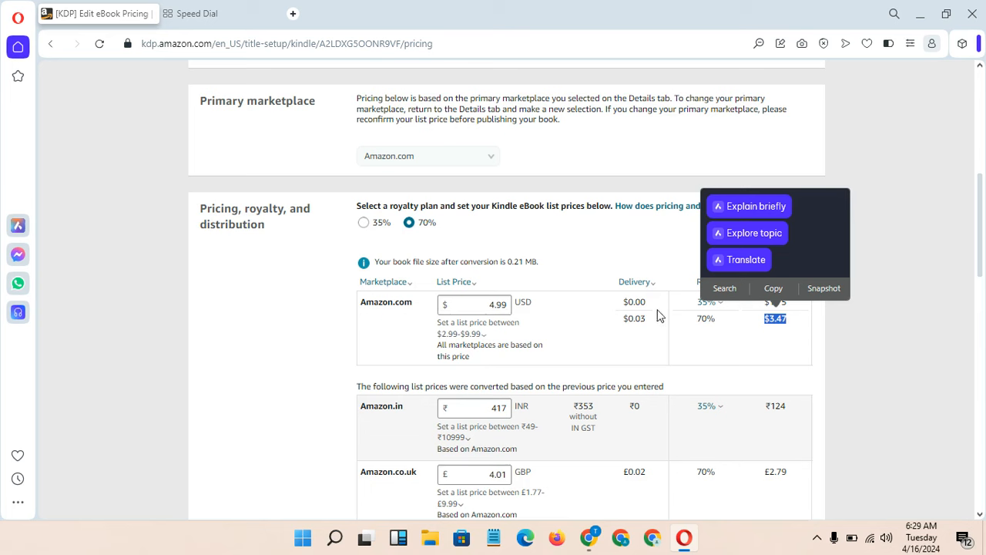
click(552, 222)
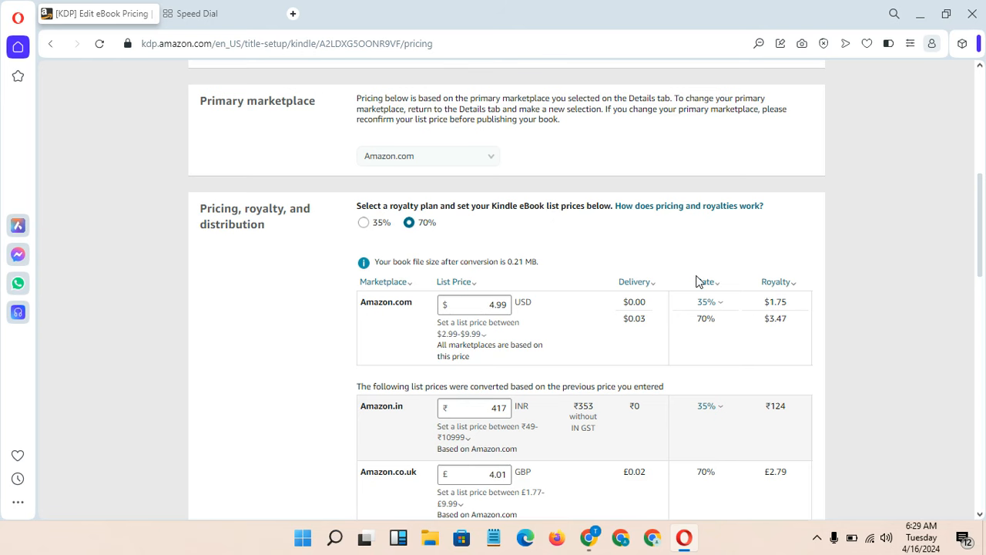
mouse_move(981, 262)
mouse_down()
mouse_move(983, 214)
mouse_move(983, 281)
mouse_up()
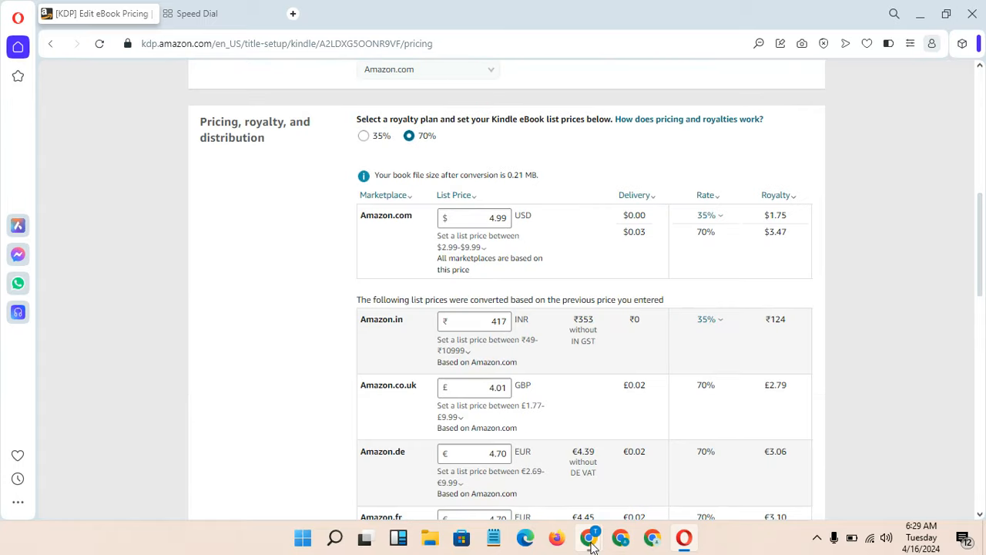
Step: Switch to the Canva presentation in Chrome, show the KDP Dashboard slide in full screen, and exit the full-screen view
mouse_move(592, 543)
click(601, 482)
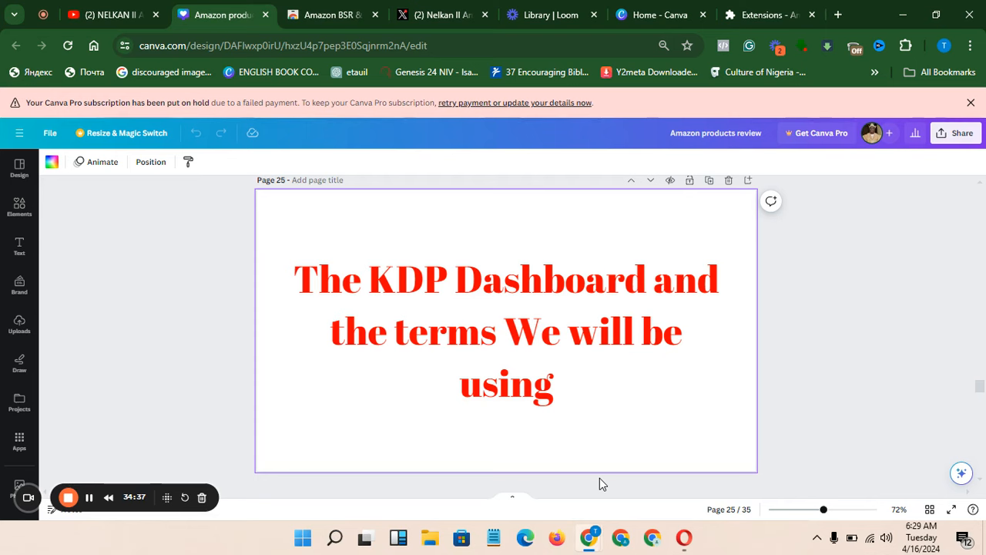
click(953, 514)
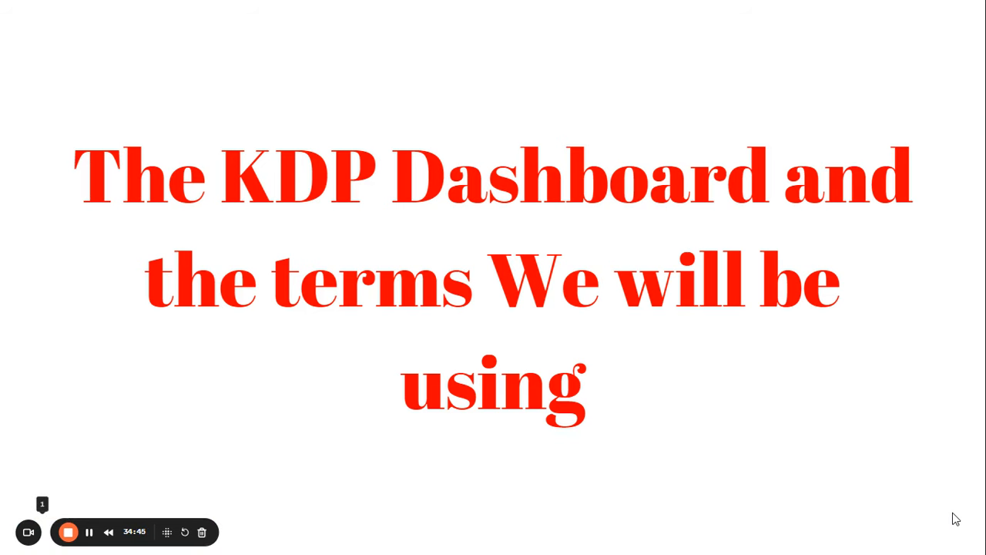
key(Escape)
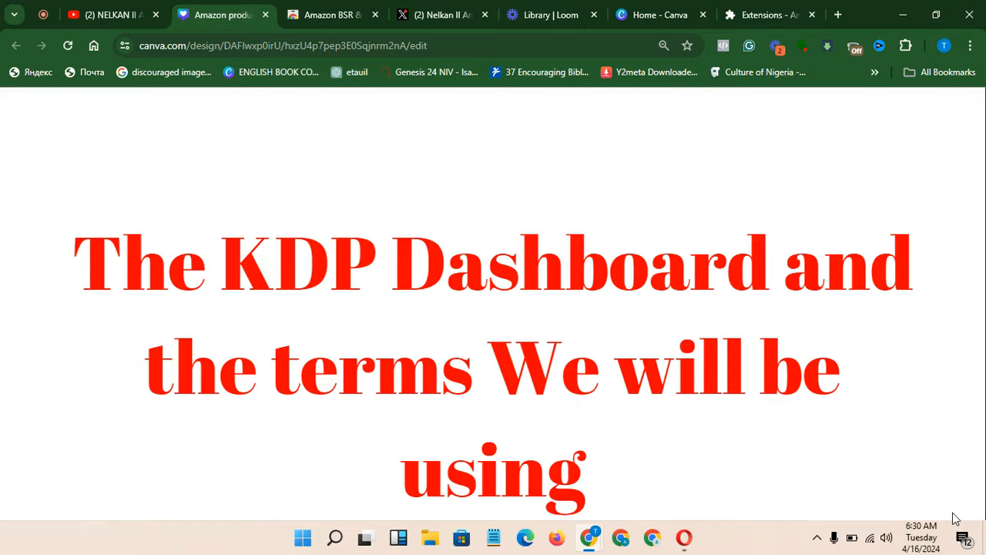
Step: Switch back to the KDP pricing page in Opera and review the remaining marketplace prices, terms and publishing options
click(683, 544)
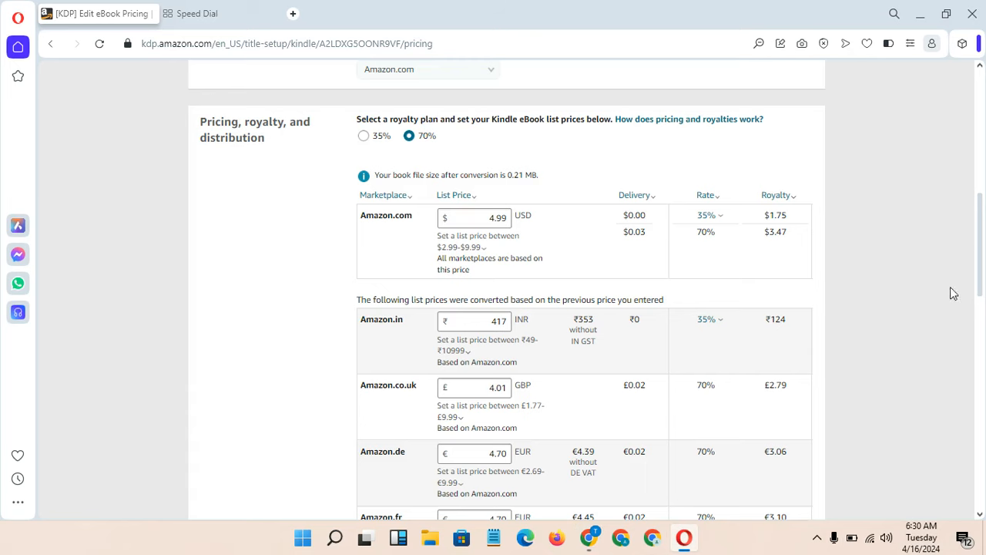
drag(981, 266, 984, 465)
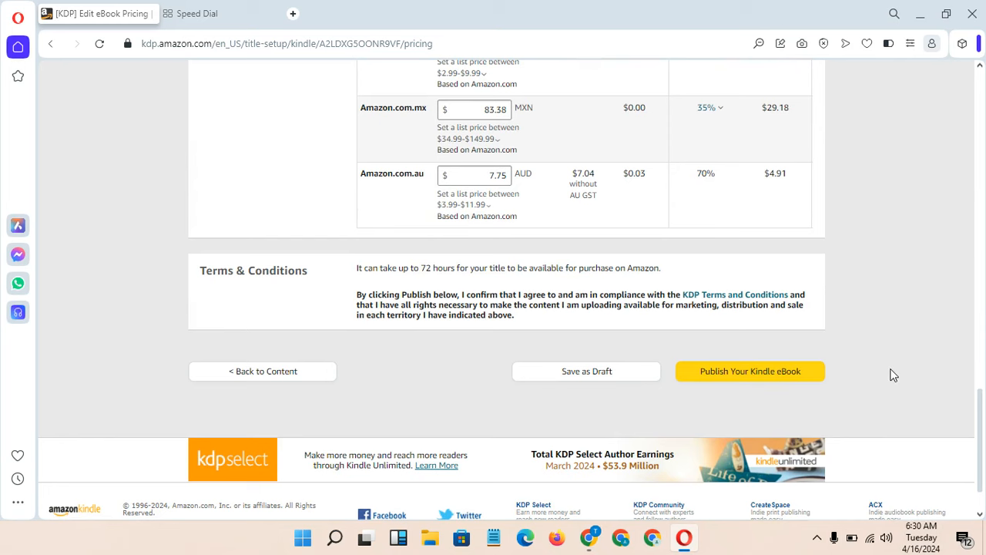
Step: Switch to the Canva presentation in Chrome, present it in full screen up to the "A must do before you start publishing" slide, and exit
drag(983, 432, 983, 242)
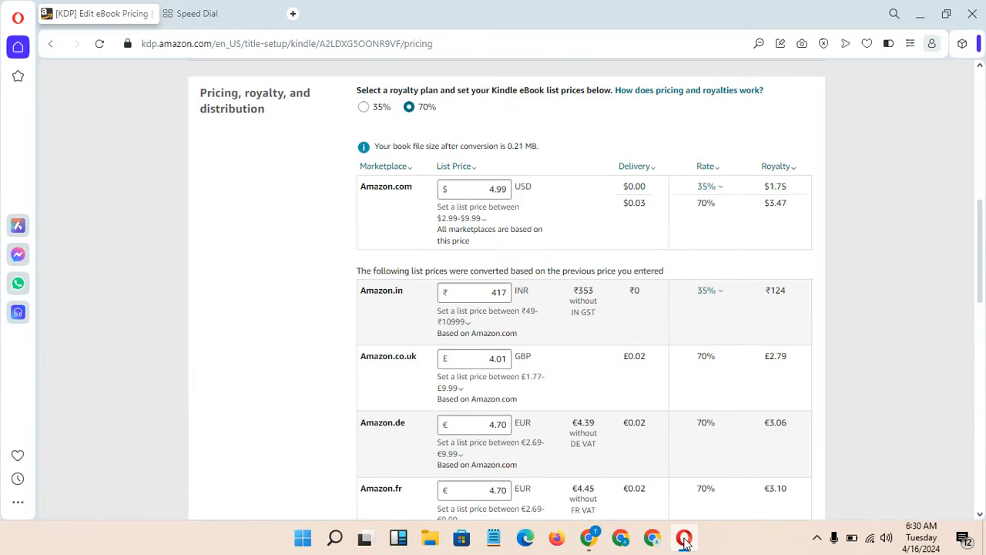
mouse_move(685, 542)
mouse_move(592, 538)
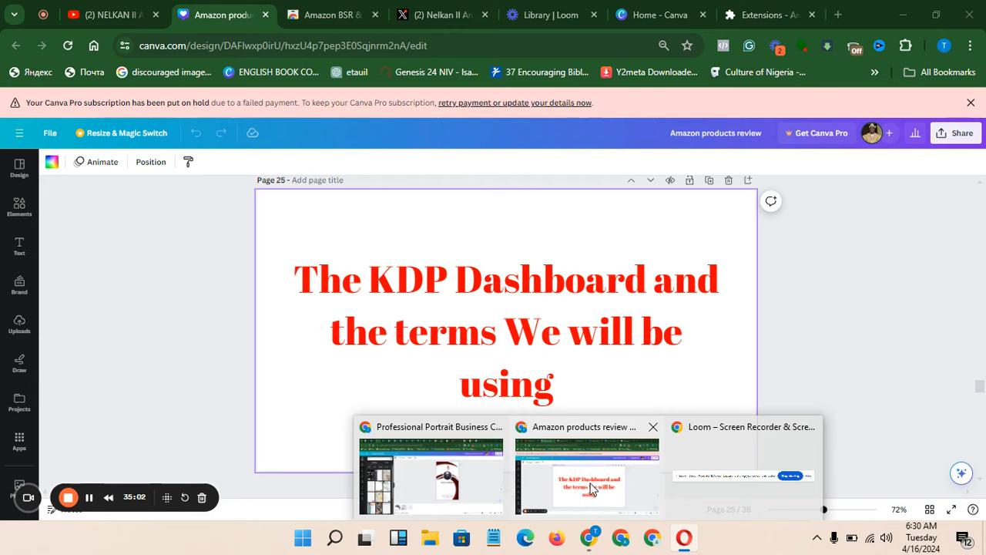
click(590, 486)
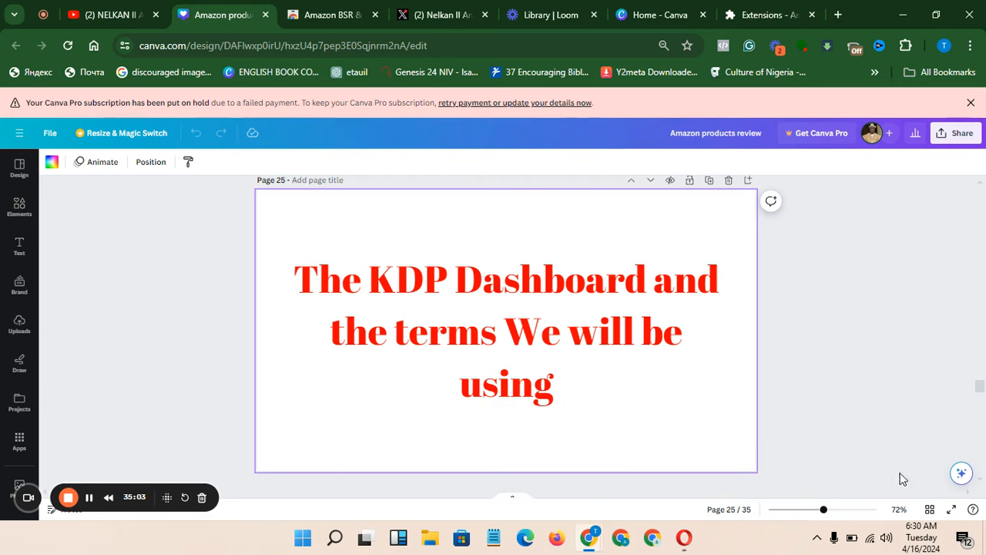
click(952, 509)
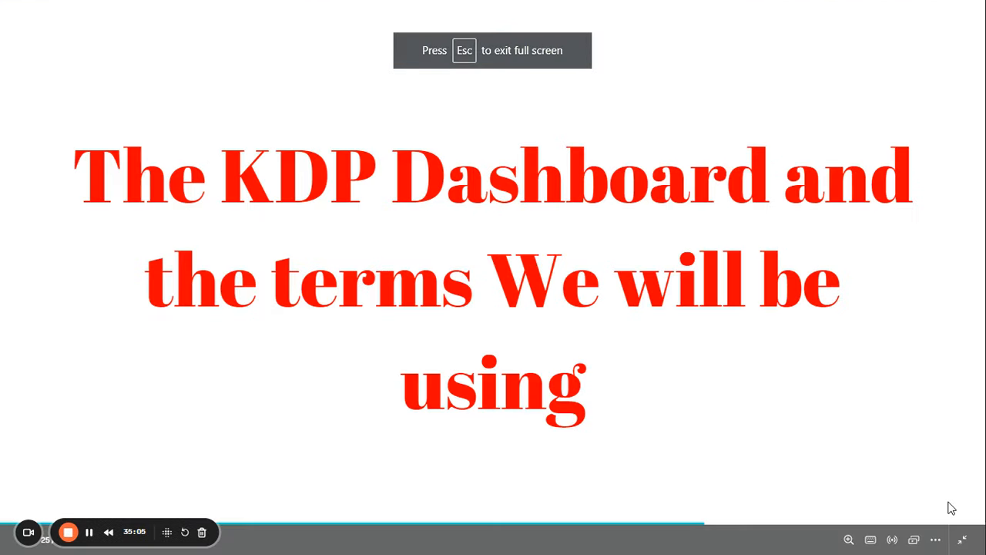
key(Right)
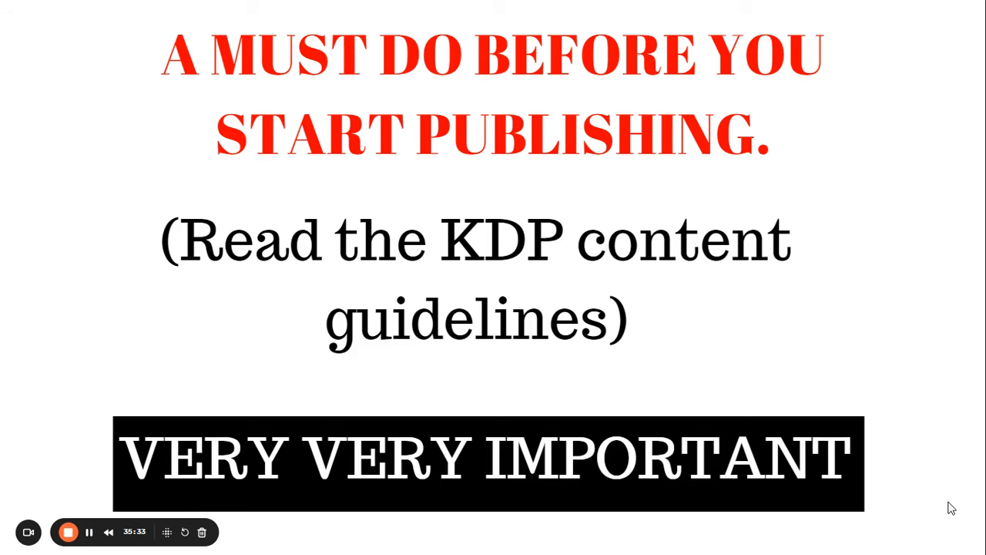
key(Escape)
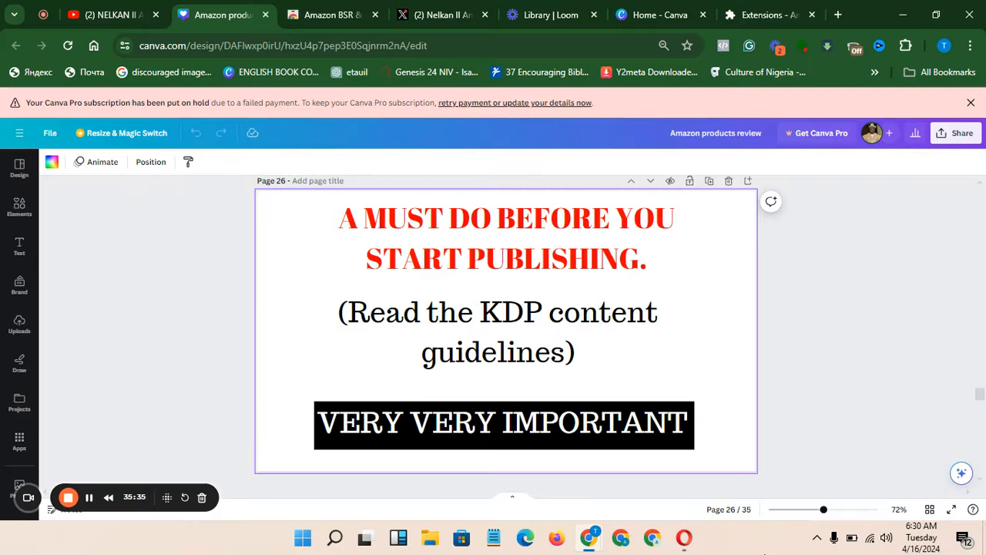
Step: Switch back to KDP in Opera and return to the Bookshelf without saving the pricing changes
click(681, 541)
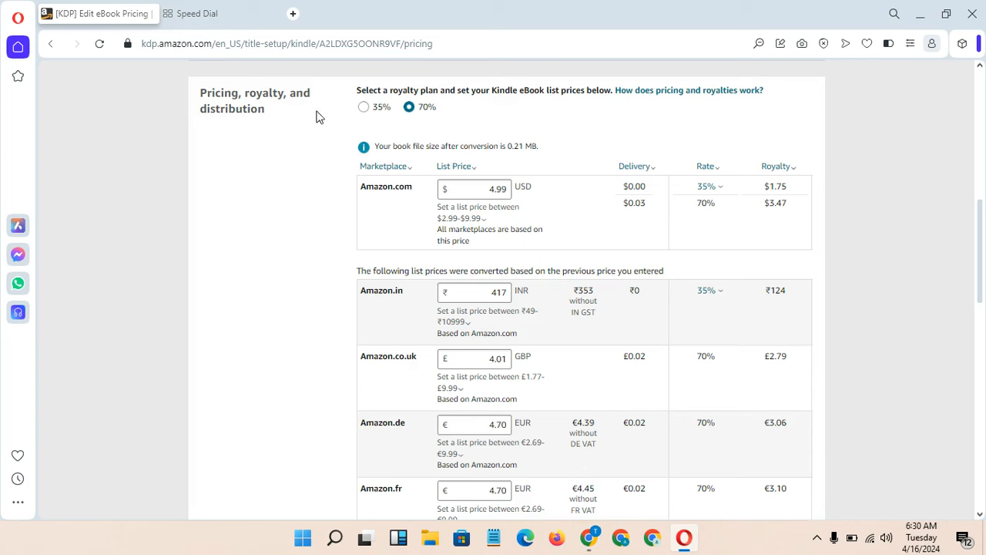
scroll(984, 243, up, 8)
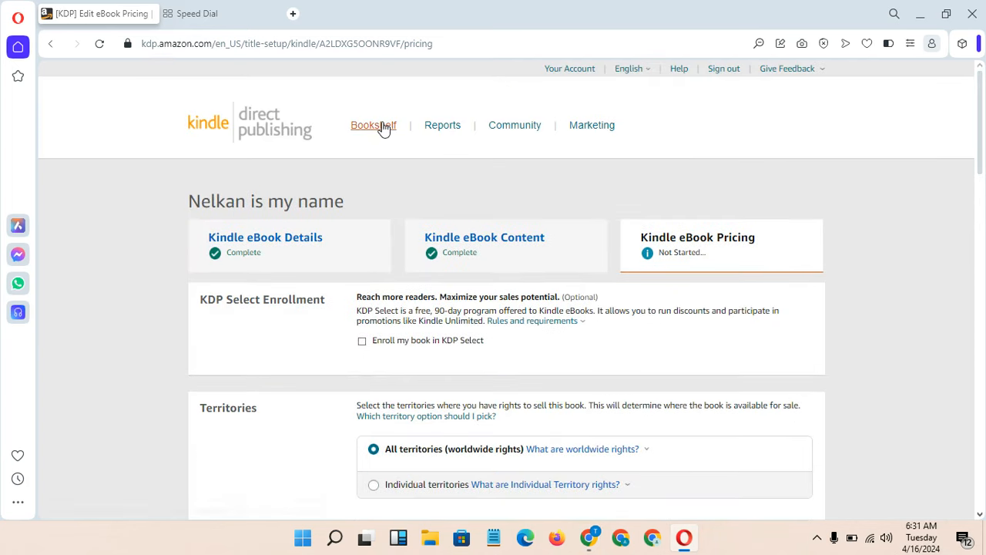
click(383, 127)
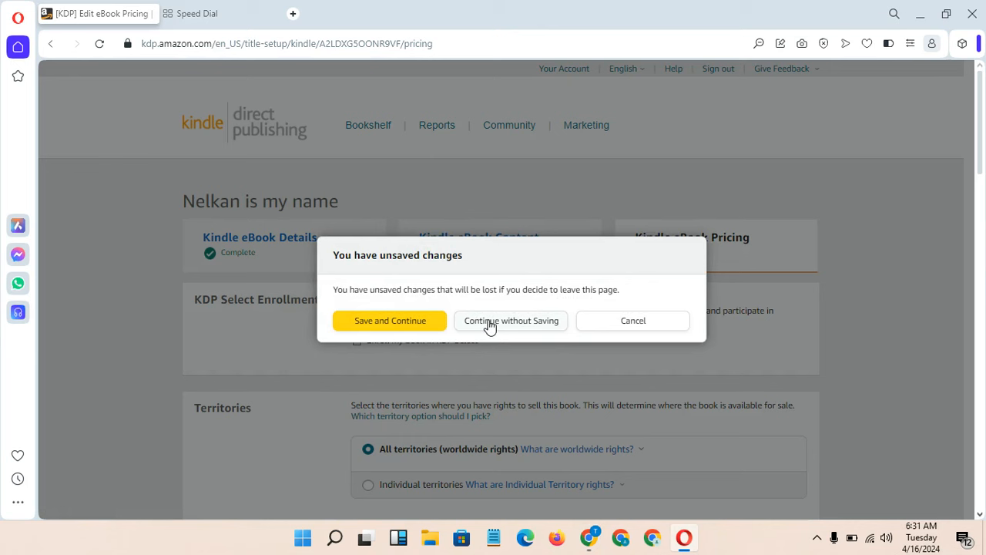
click(490, 327)
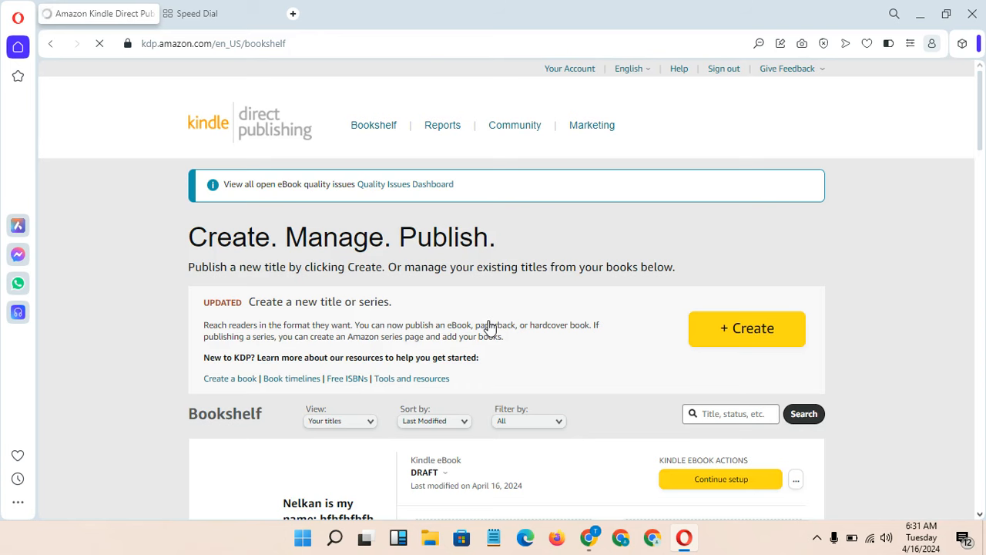
scroll(982, 121, down, 1)
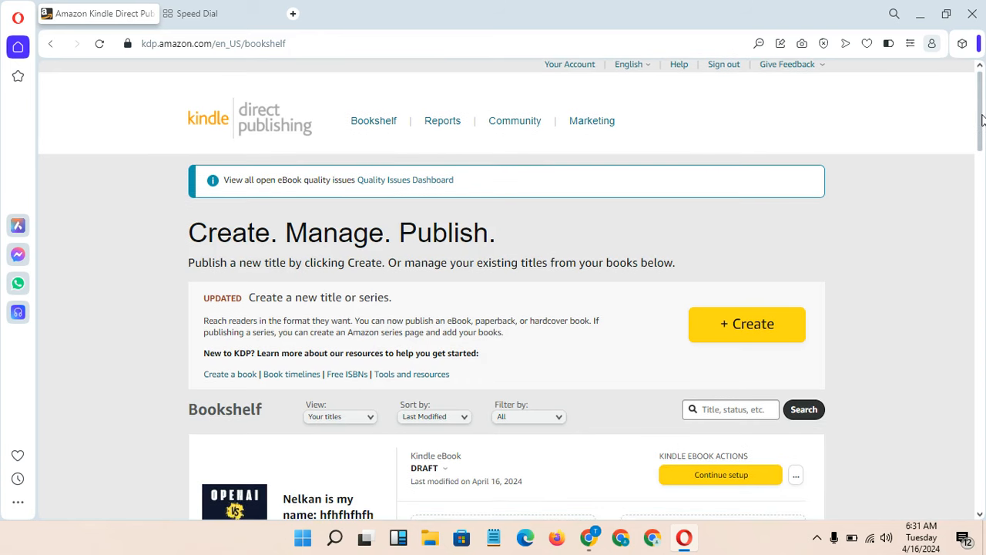
scroll(982, 120, up, 1)
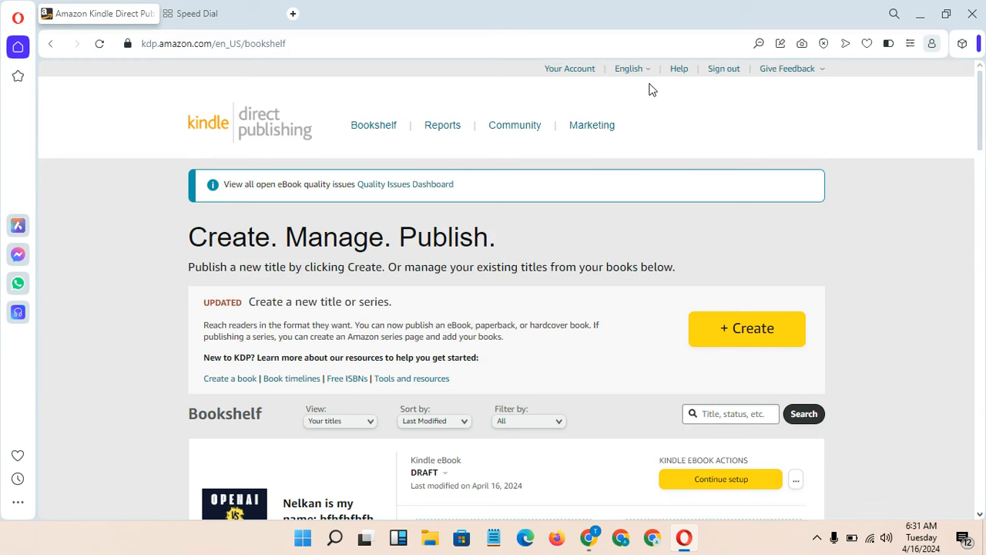
Step: Open the KDP Help Center and go to the Kindle Publishing Guidelines among its user guides
click(679, 69)
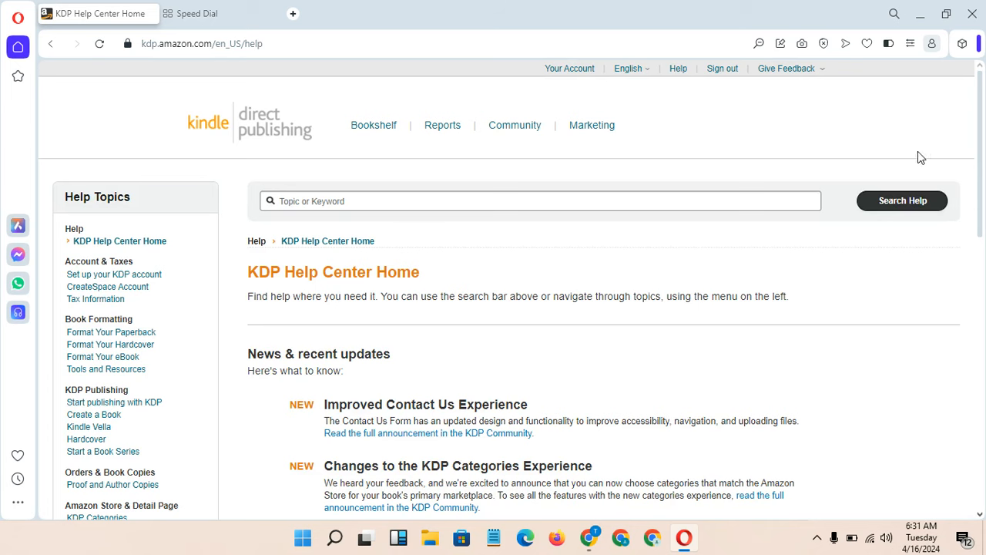
drag(981, 106, 984, 337)
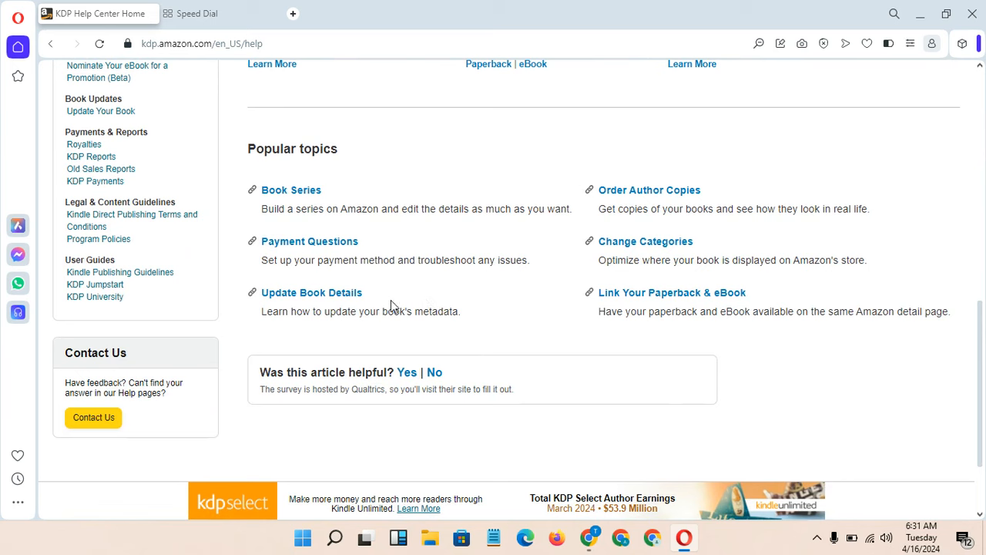
click(125, 278)
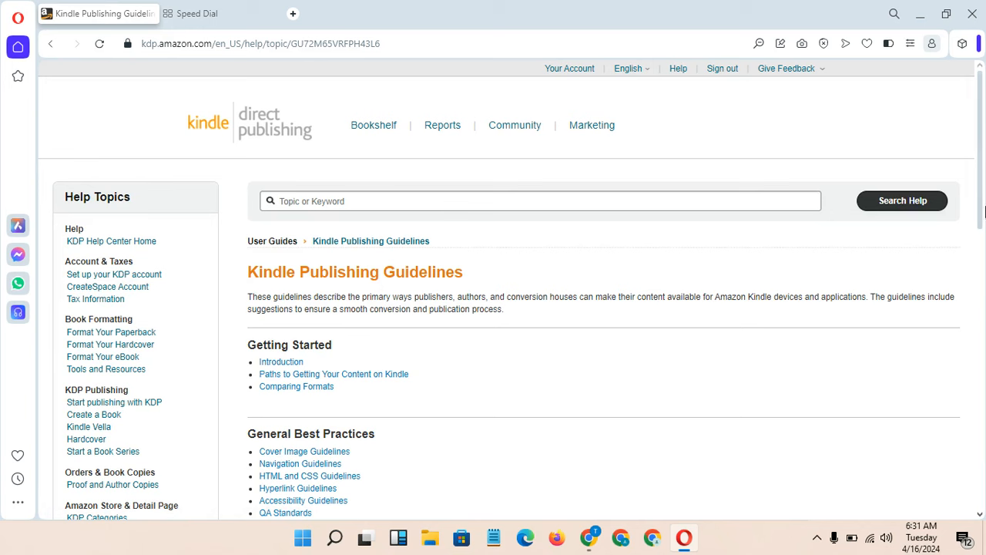
Step: Look through the Kindle Publishing Guidelines topics, and return to the Help Center home to view its guideline and policy links
drag(983, 212, 985, 276)
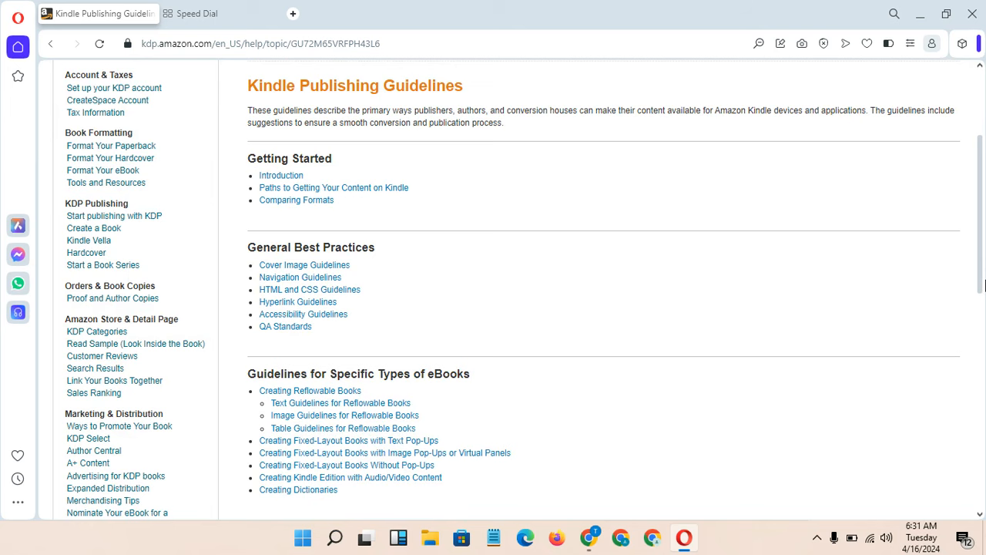
drag(984, 285, 984, 180)
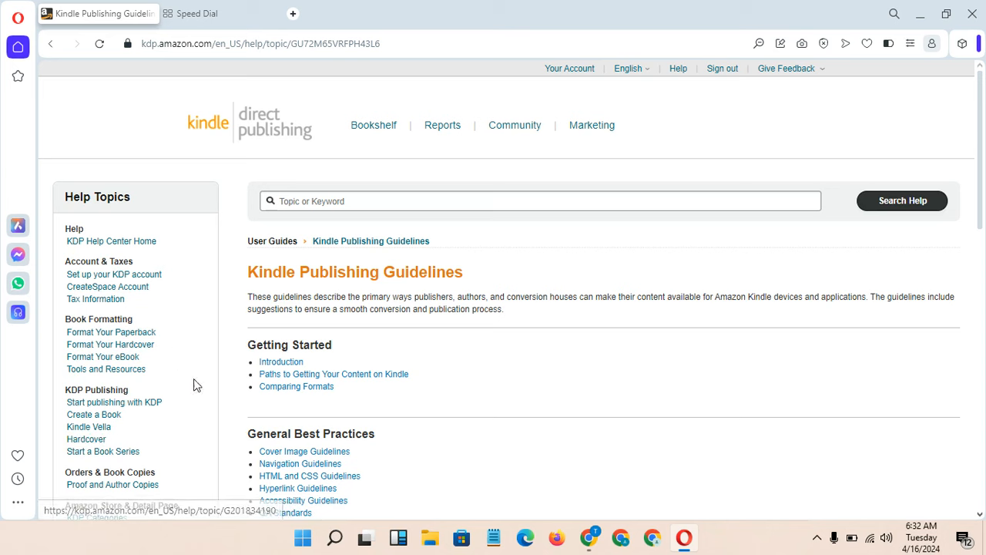
click(676, 74)
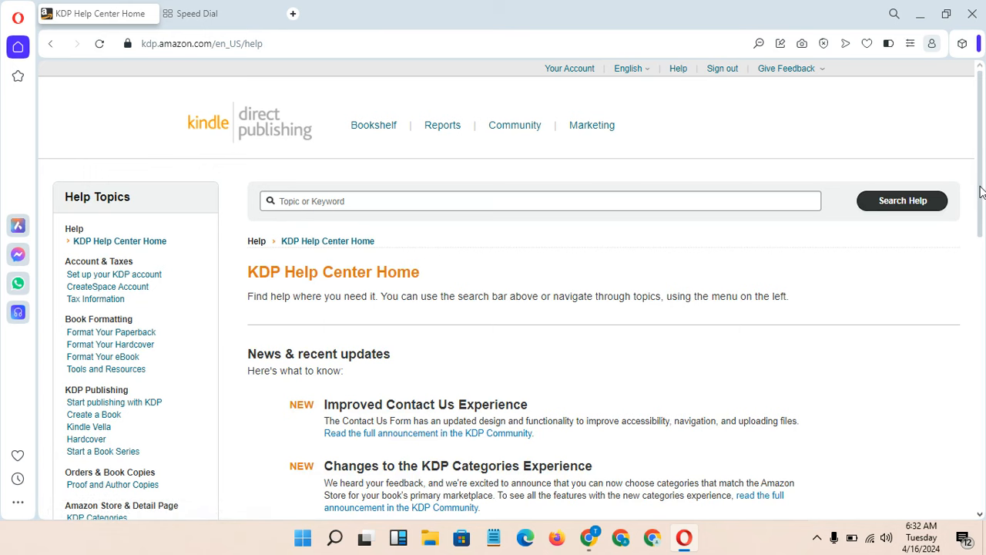
drag(982, 191, 983, 428)
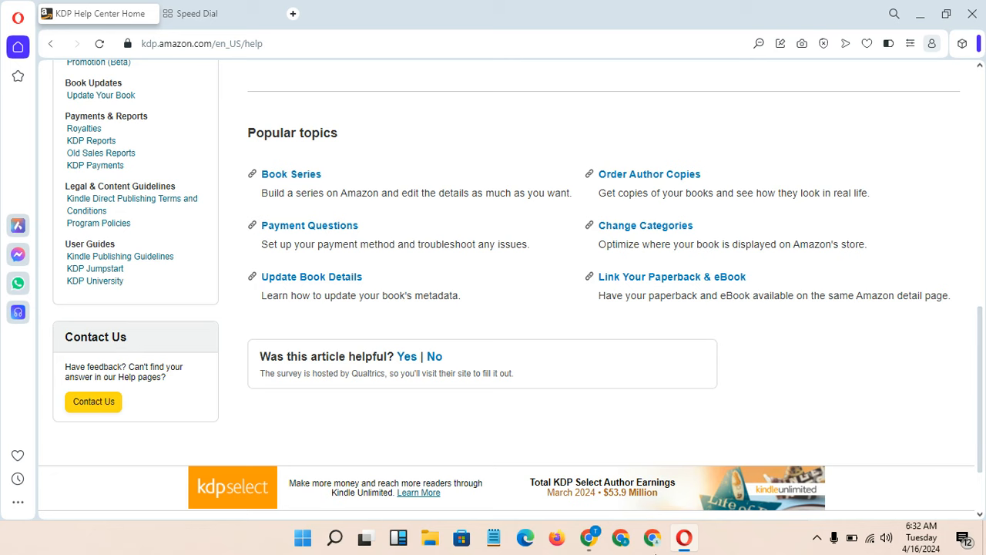
Step: Switch to the Canva presentation in Chrome and show the slide about reading the KDP content guidelines in full screen
mouse_move(595, 540)
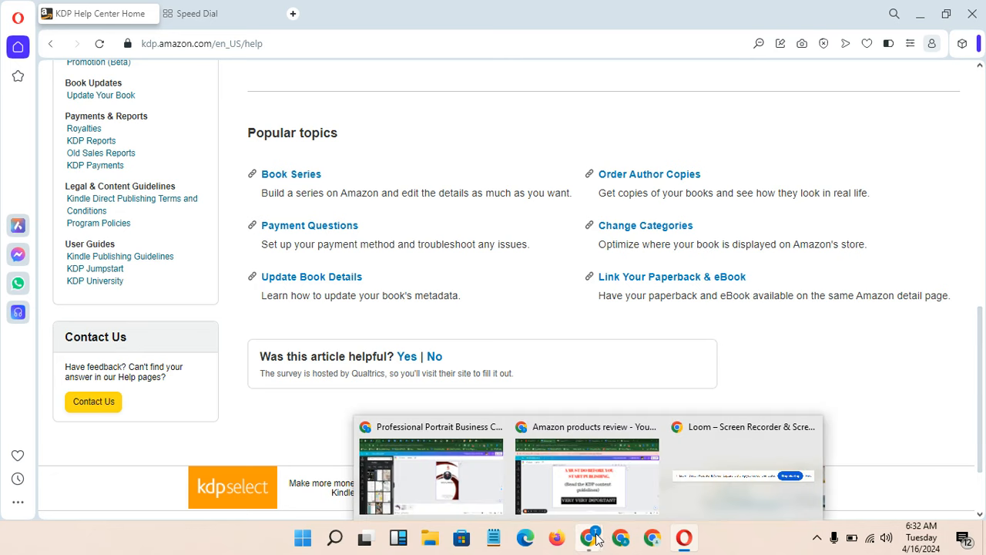
click(586, 470)
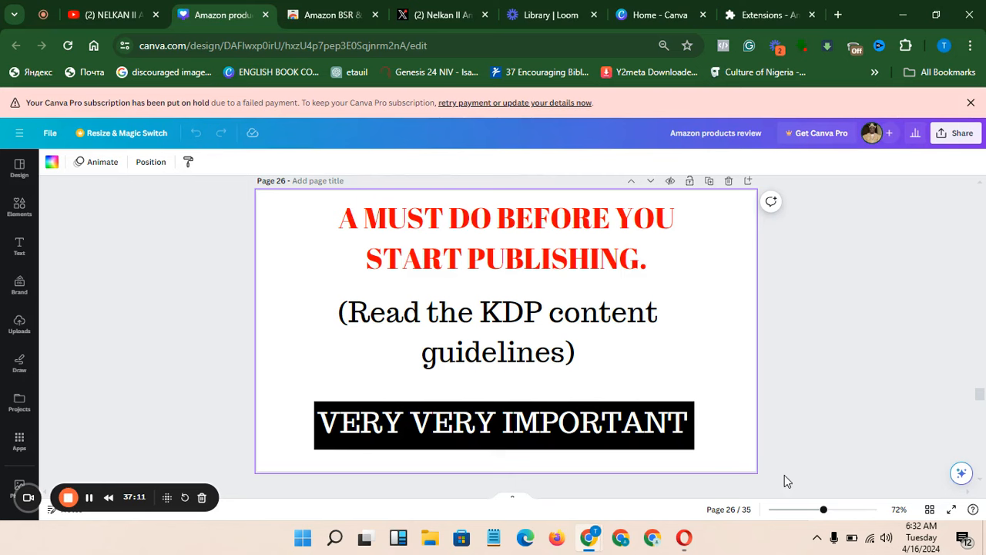
click(931, 510)
click(931, 510)
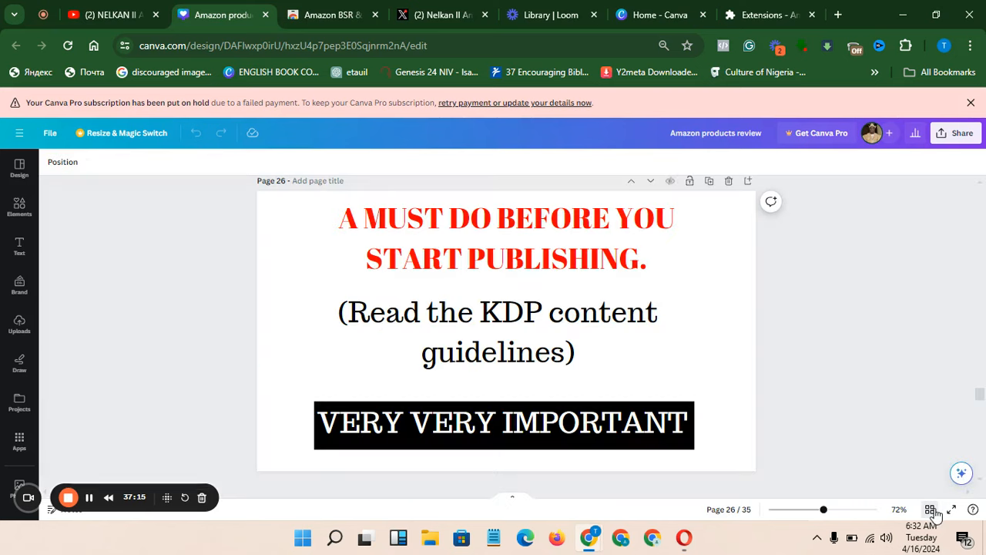
click(952, 509)
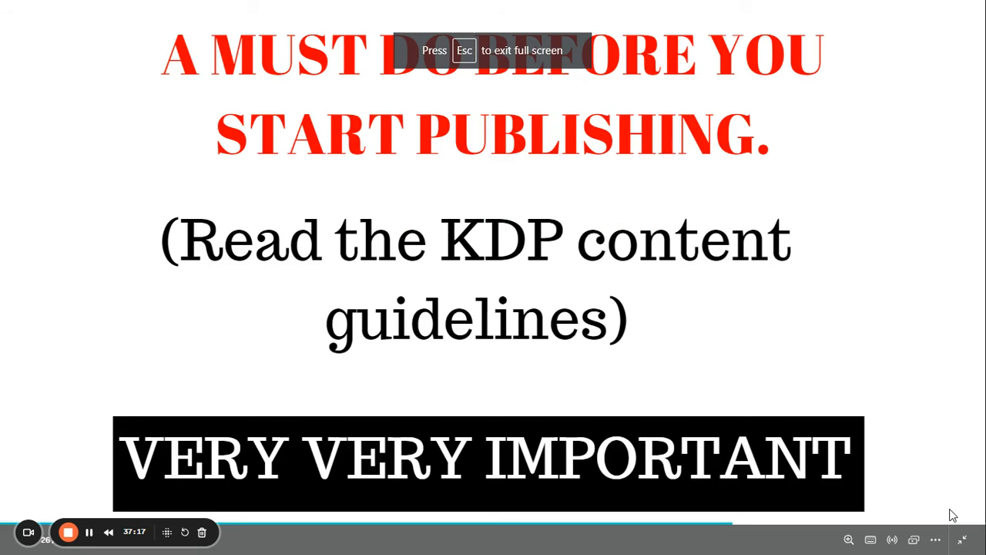